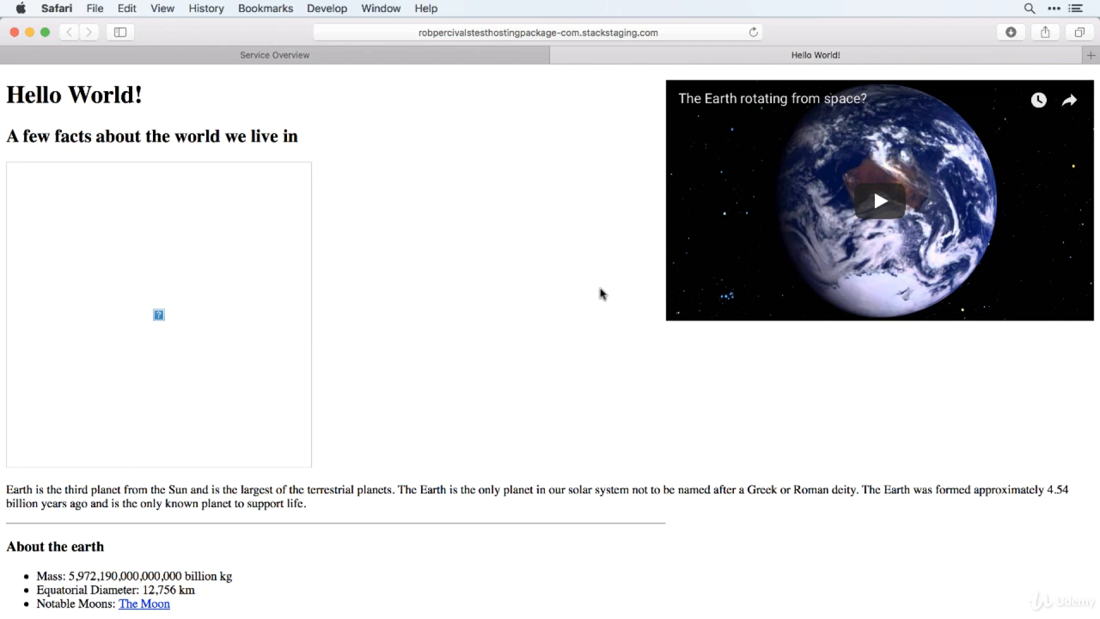
# Search the web for "filezilla" in a new browser tab and open the official FileZilla project site.
pyautogui.press('super+t')
pyautogui.write('file')
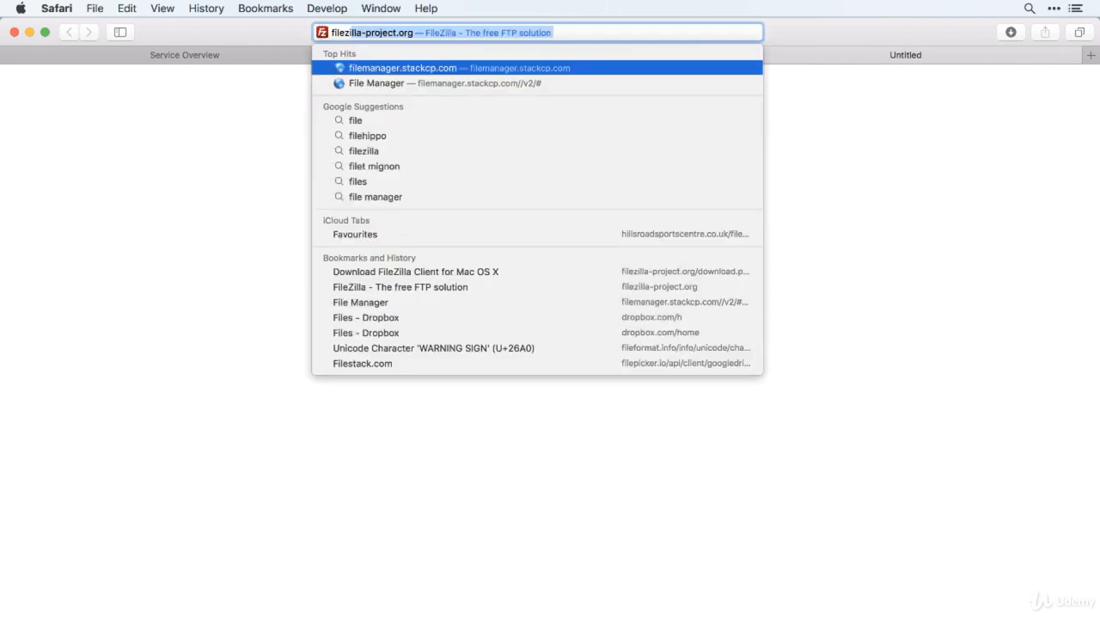
pyautogui.write('zilla')
pyautogui.press('BackSpace')
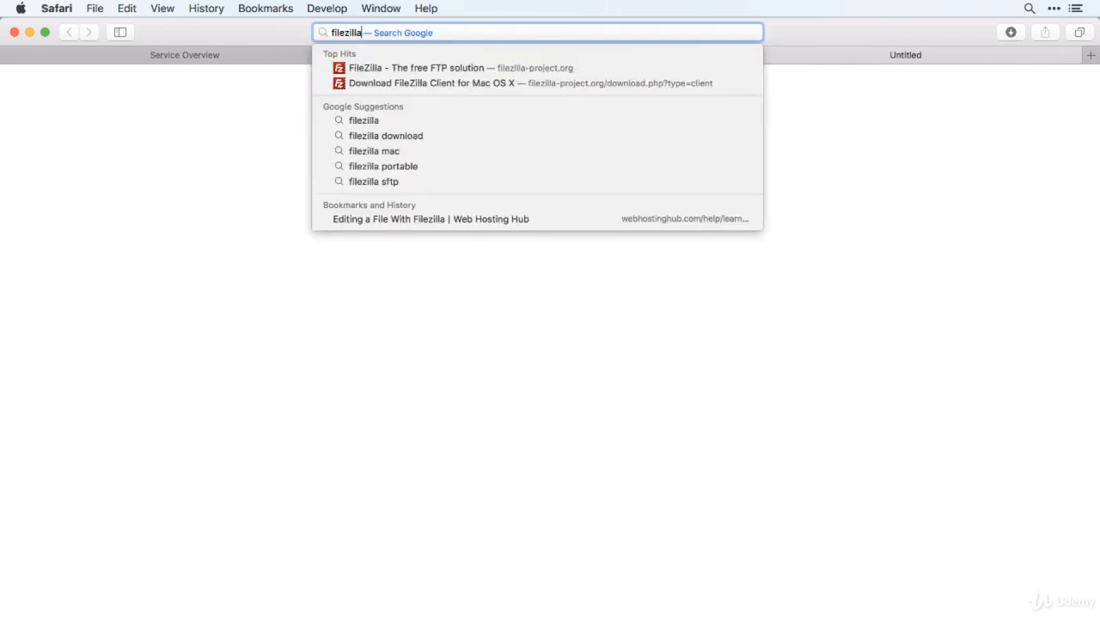
pyautogui.press('Return')
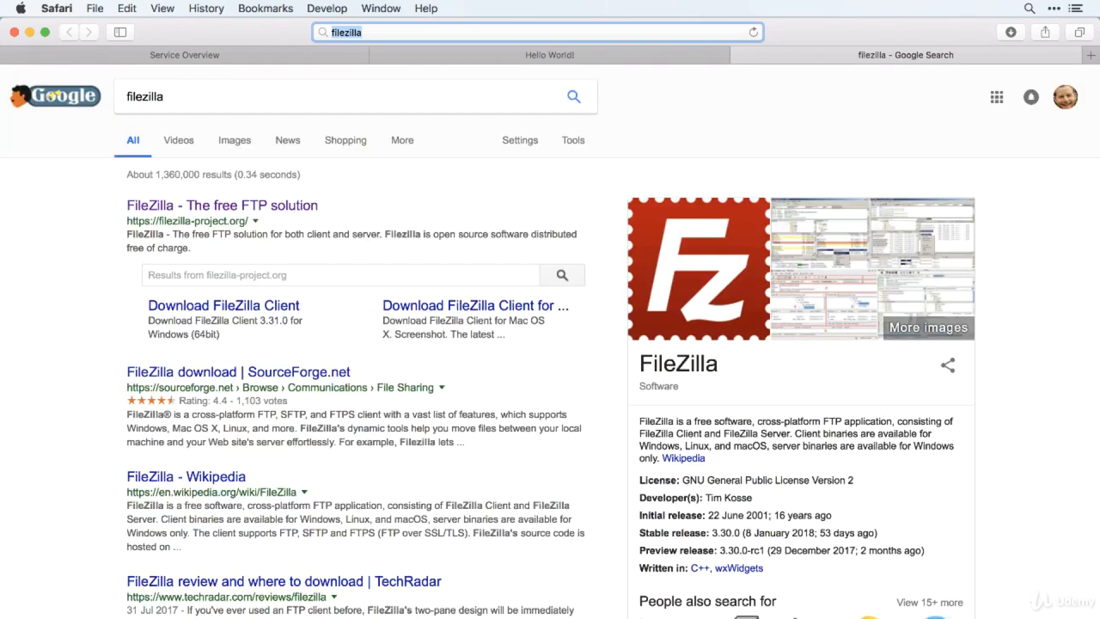
pyautogui.click(195, 207)
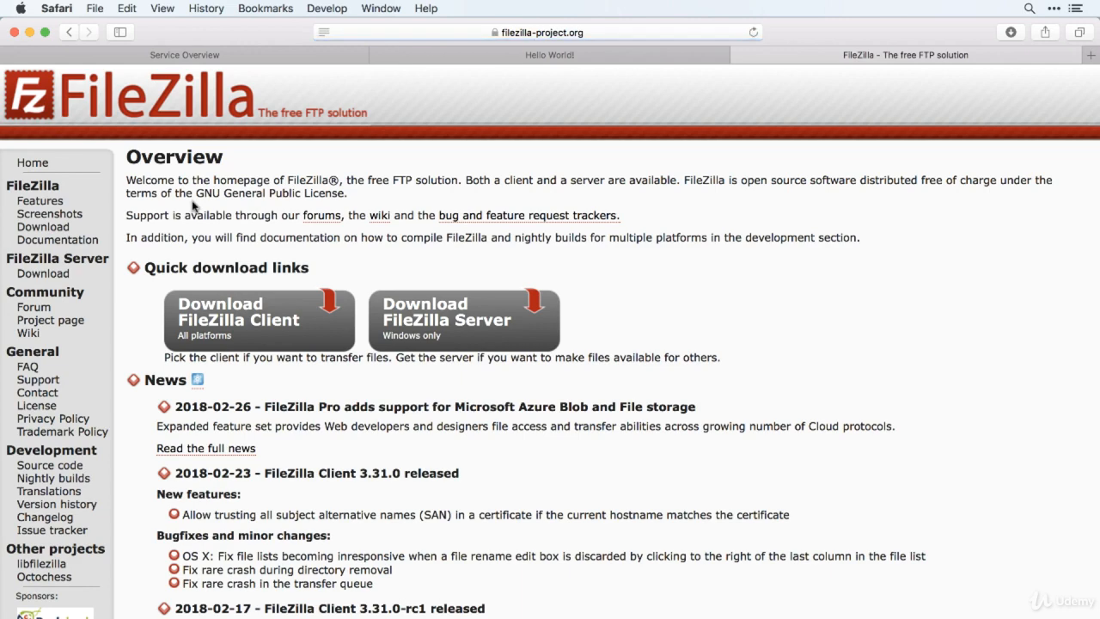
# Download the standard FileZilla edition of FileZilla Client for Mac OS X.
pyautogui.scroll(-1, 542, 198)
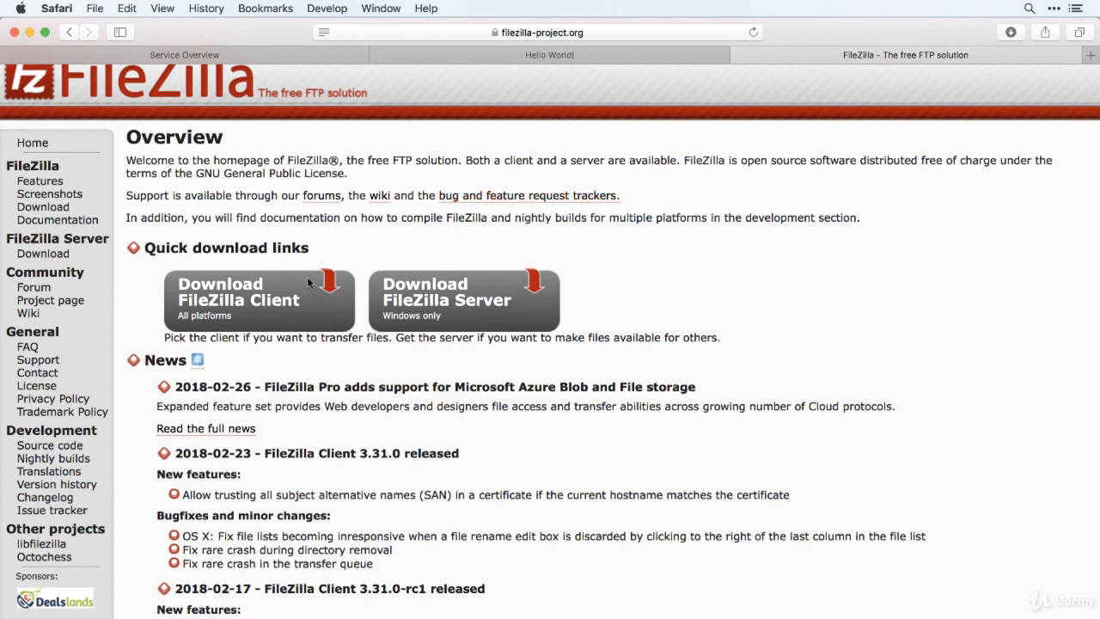
pyautogui.click(256, 309)
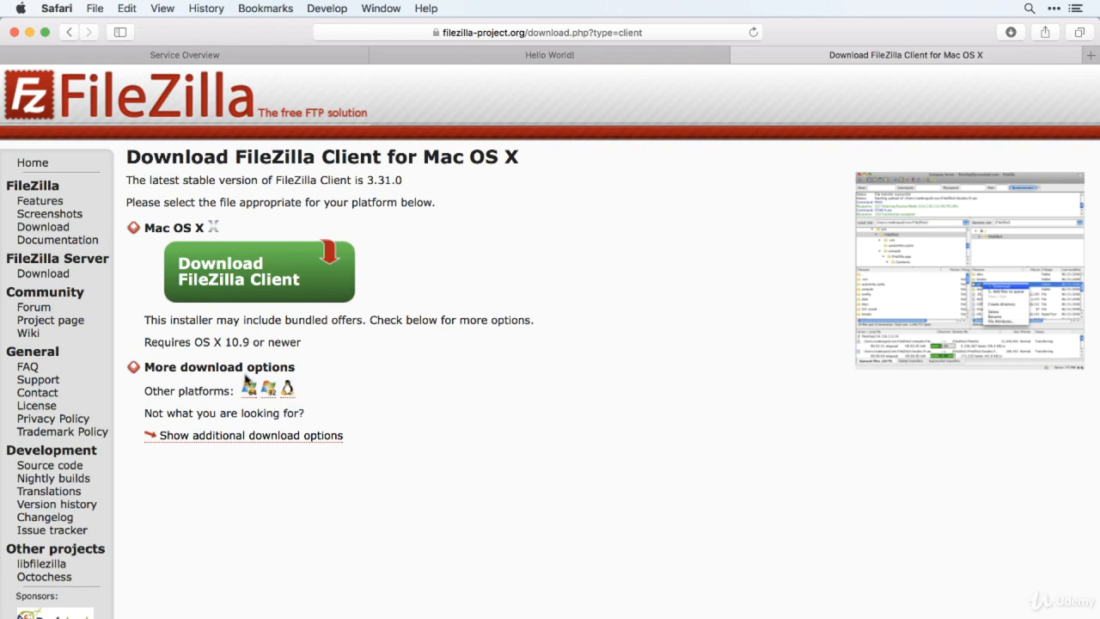
pyautogui.click(243, 283)
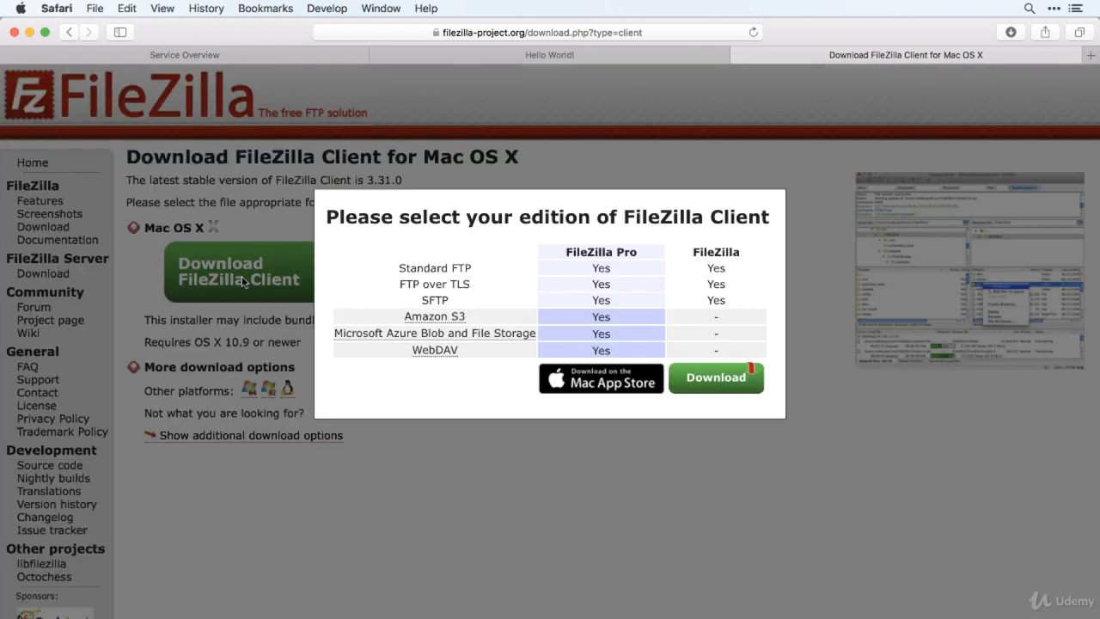
pyautogui.click(715, 385)
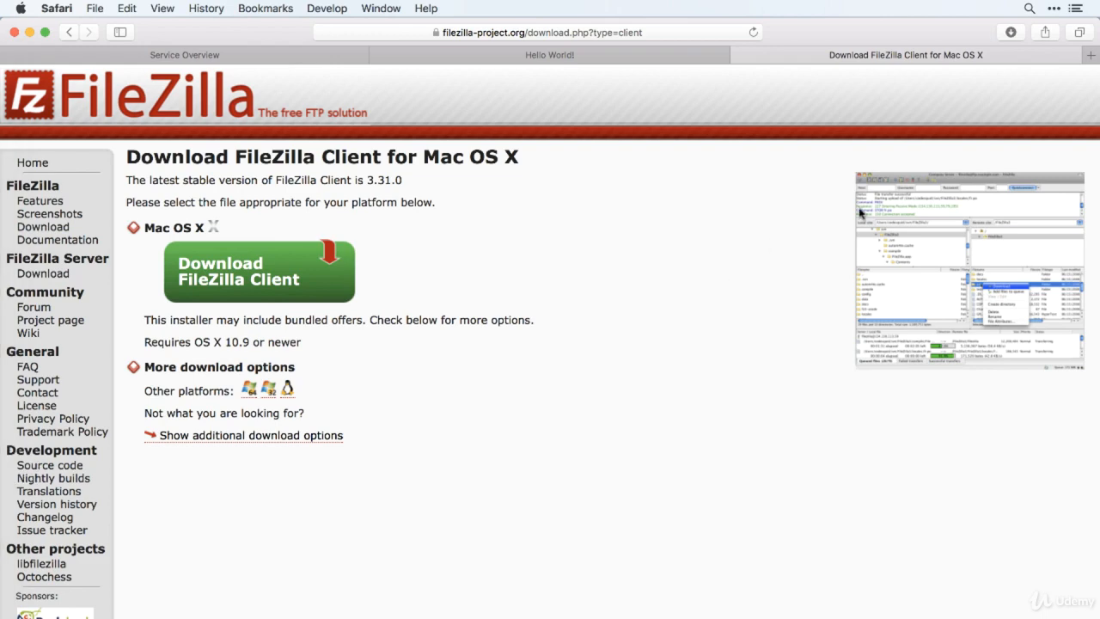
# Open the downloaded FileZilla_3.31.0_macosx-x86_setup_bundled.dmg, accept its license agreement and launch the FileZilla installer.
pyautogui.click(1012, 33)
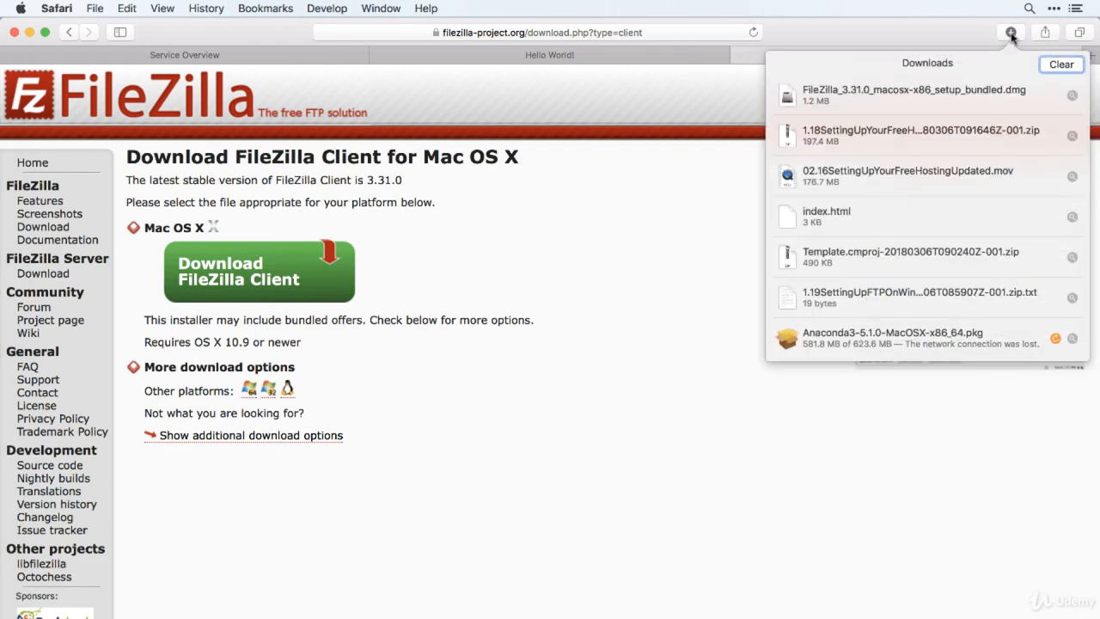
pyautogui.doubleClick(961, 95)
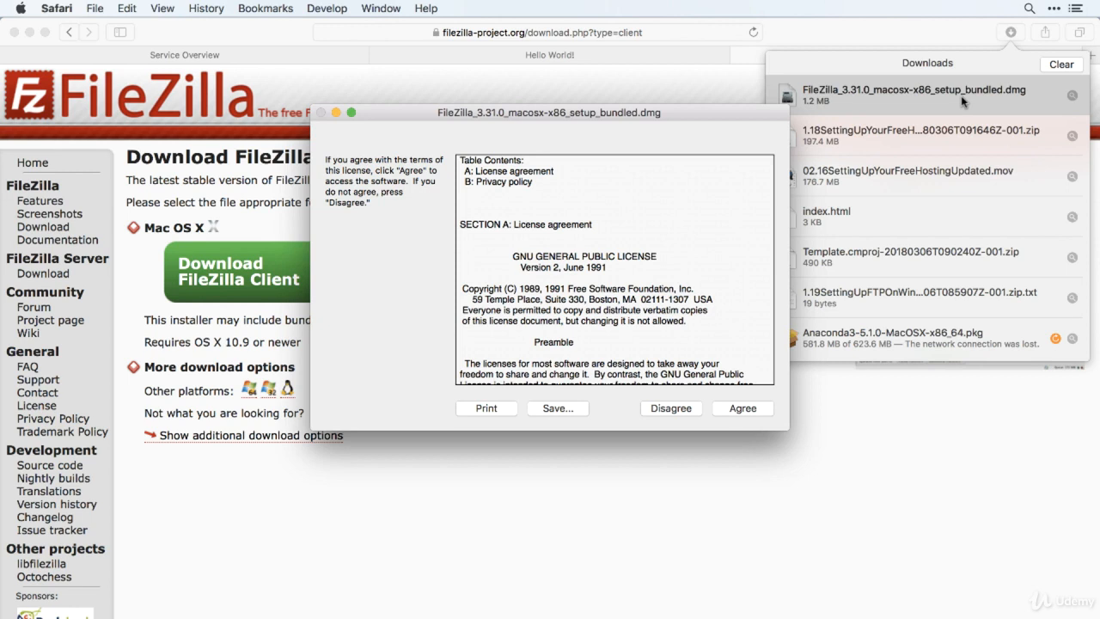
pyautogui.click(743, 409)
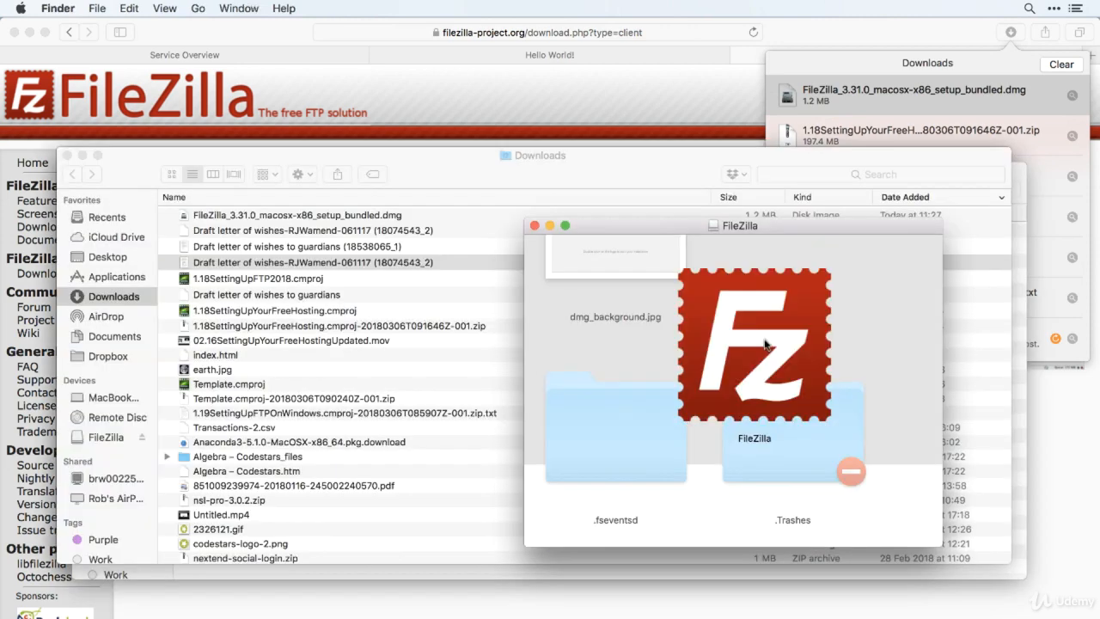
pyautogui.doubleClick(765, 346)
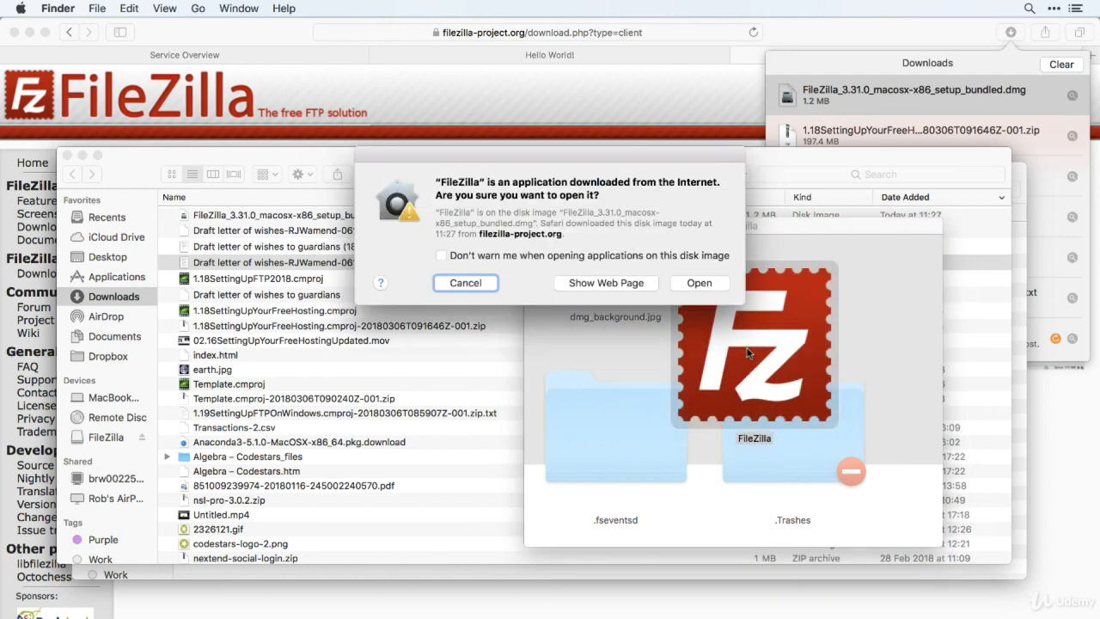
pyautogui.click(706, 280)
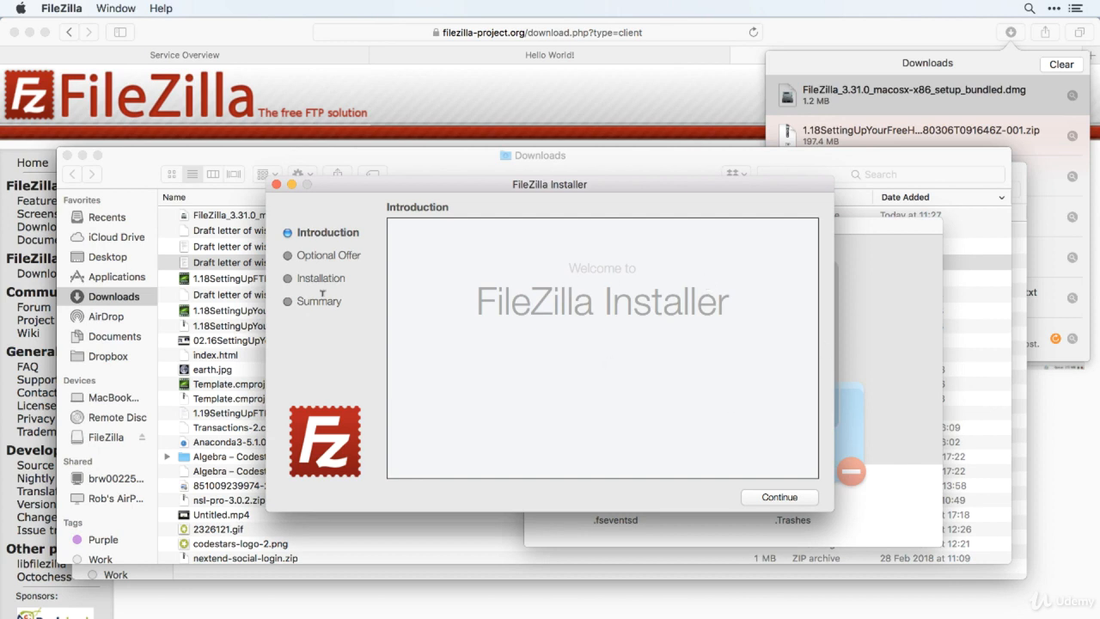
# Complete the FileZilla installation, skipping the Yahoo search and Opera browser offers, and dismiss the welcome dialog.
pyautogui.click(777, 498)
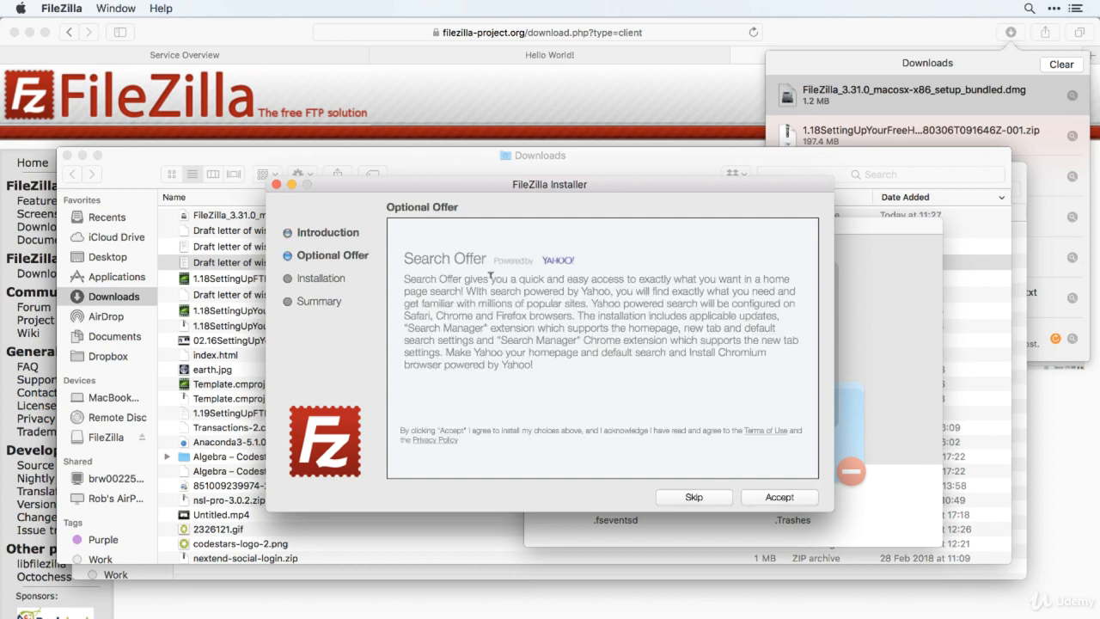
pyautogui.click(694, 496)
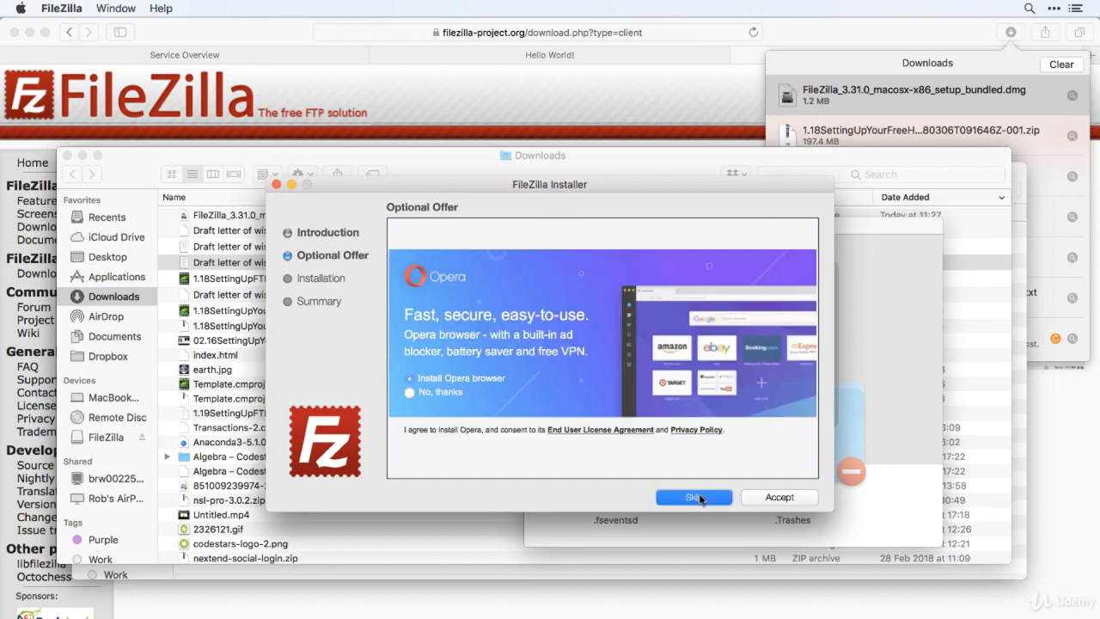
pyautogui.click(699, 497)
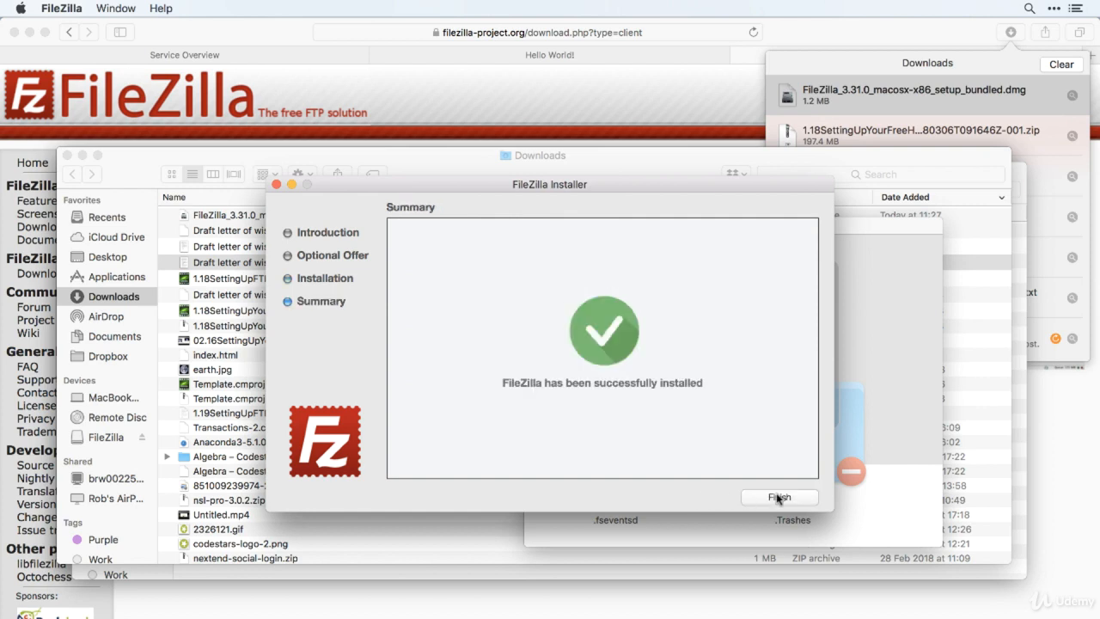
pyautogui.click(779, 497)
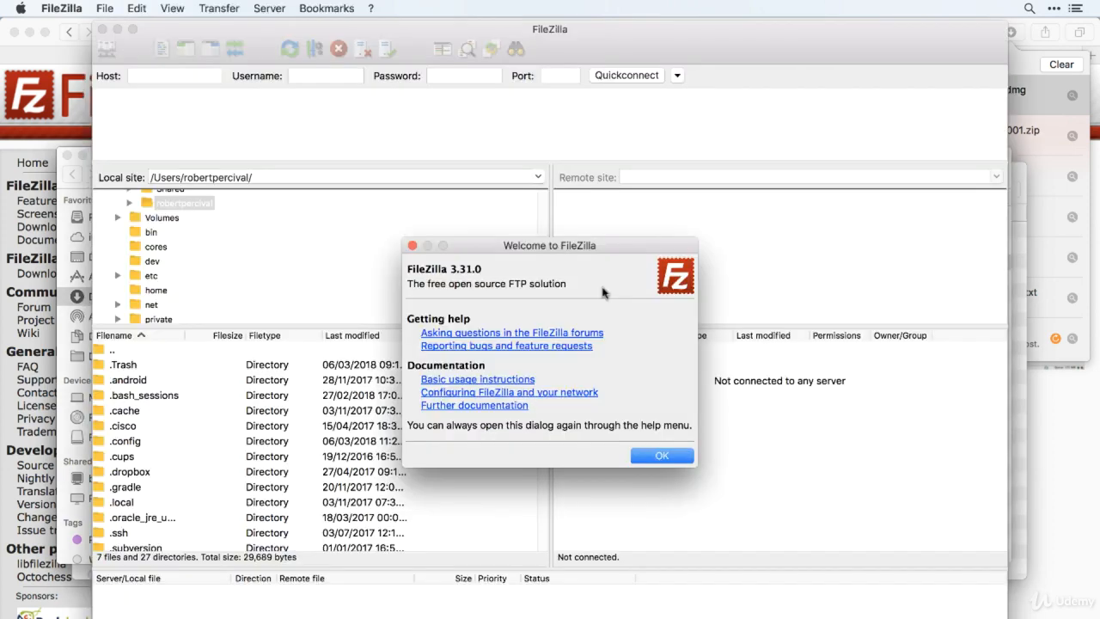
pyautogui.click(663, 457)
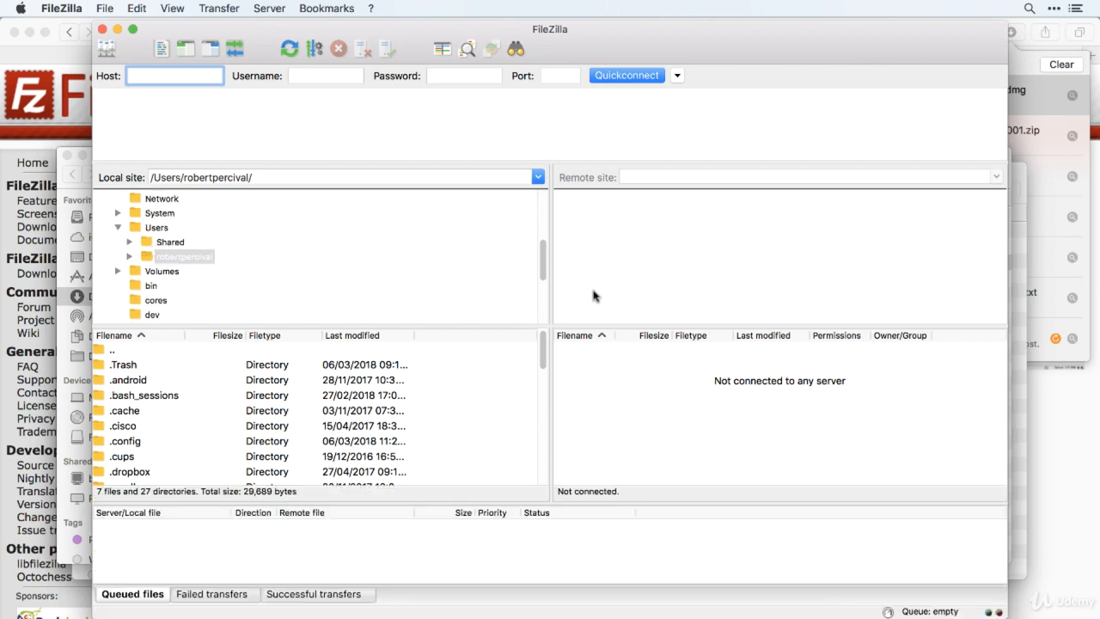
# Open the Desktop folder from the home directory as the local site.
pyautogui.scroll(-1, 264, 262)
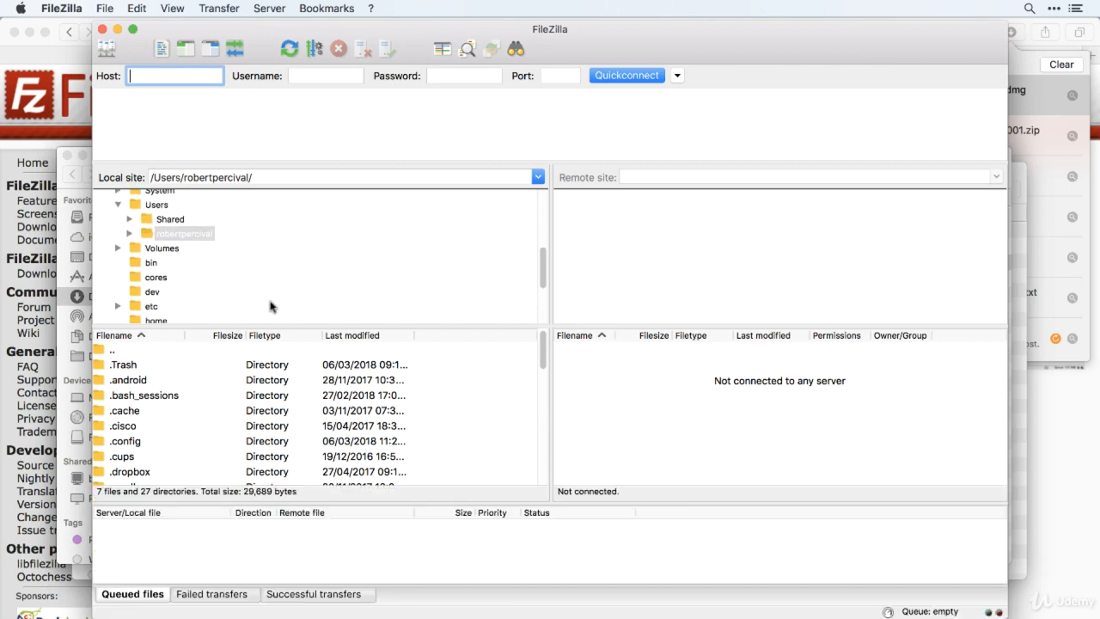
pyautogui.scroll(-1, 289, 388)
pyautogui.scroll(-10, 289, 388)
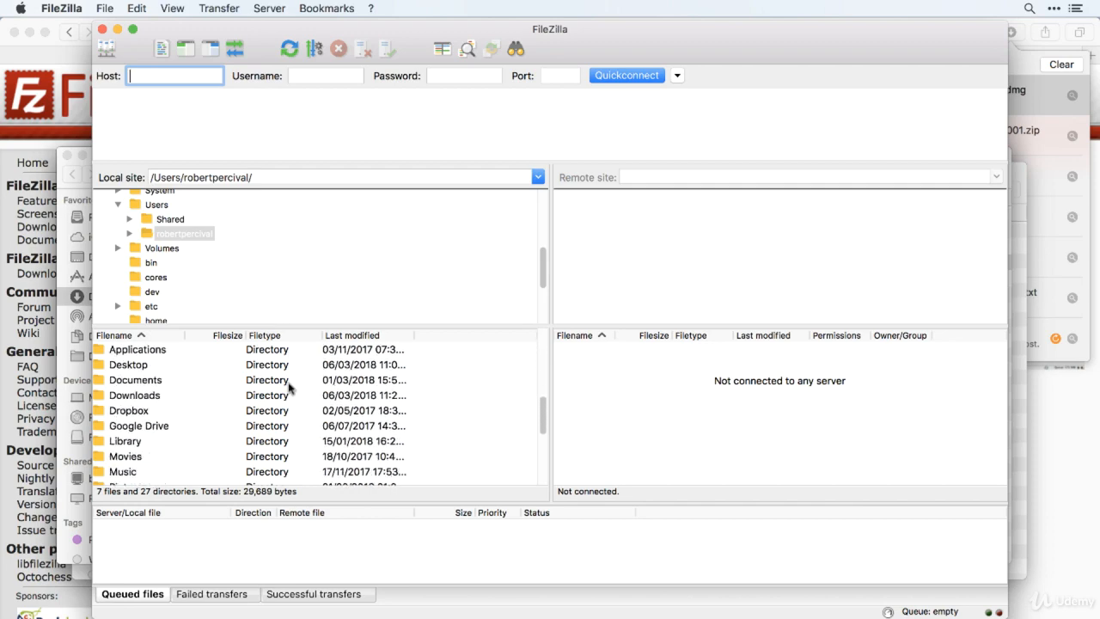
pyautogui.scroll(10, 289, 389)
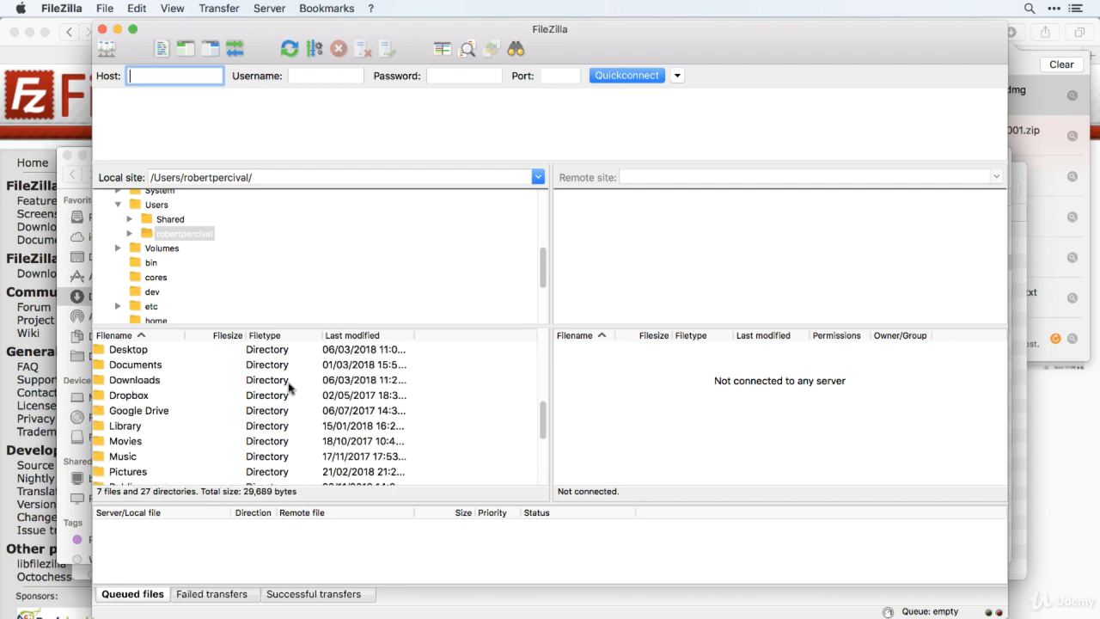
pyautogui.scroll(-5, 399, 405)
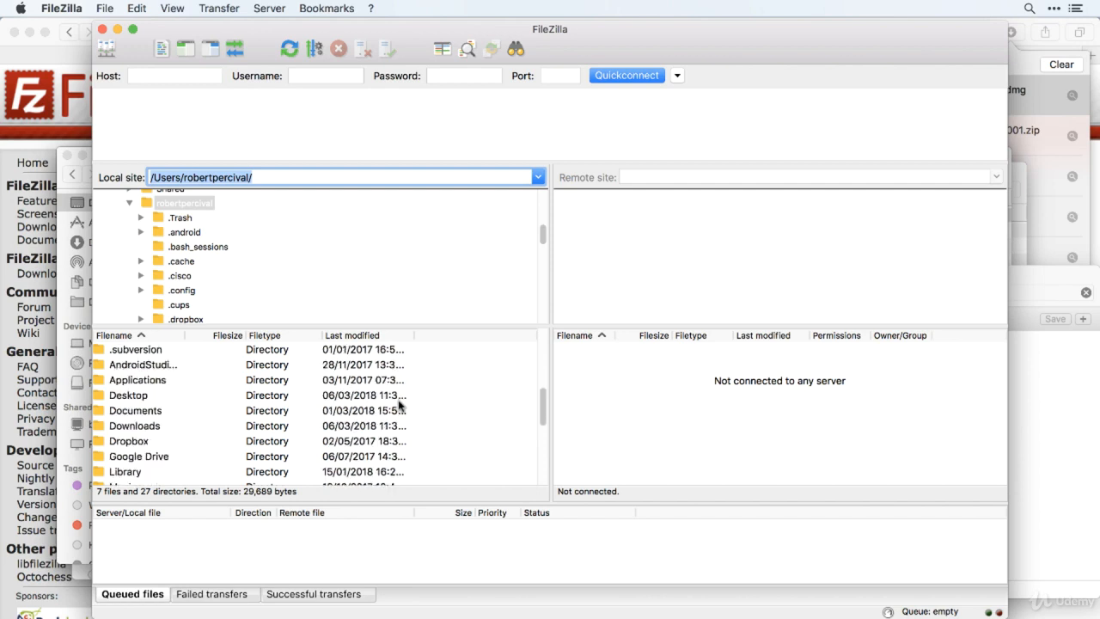
pyautogui.doubleClick(133, 396)
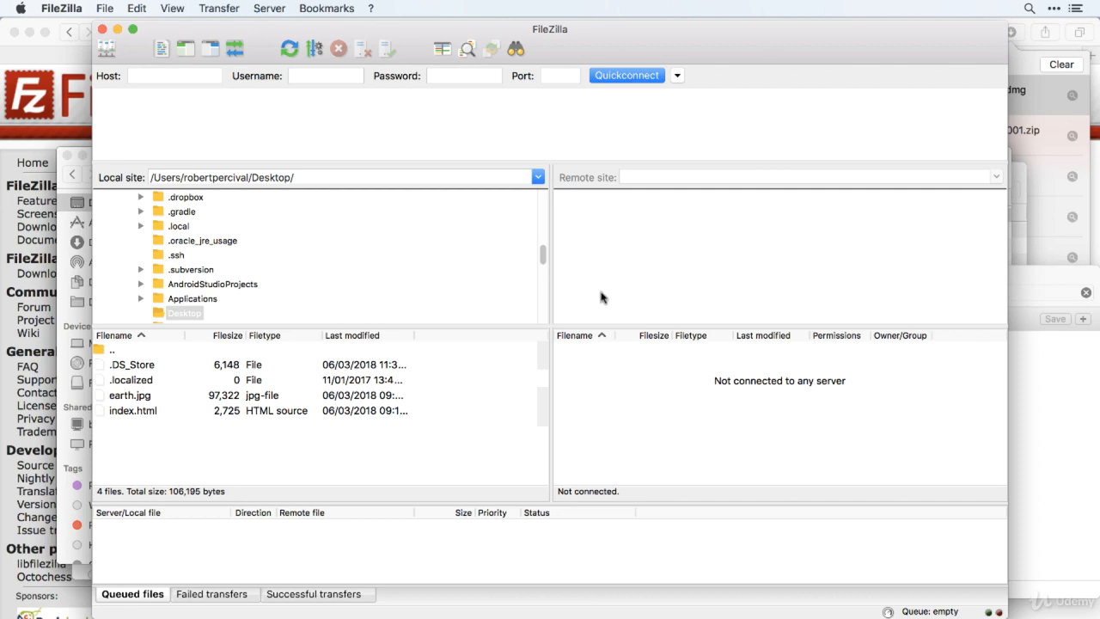
# Create a new site entry under My Sites in the Site Manager.
pyautogui.click(106, 50)
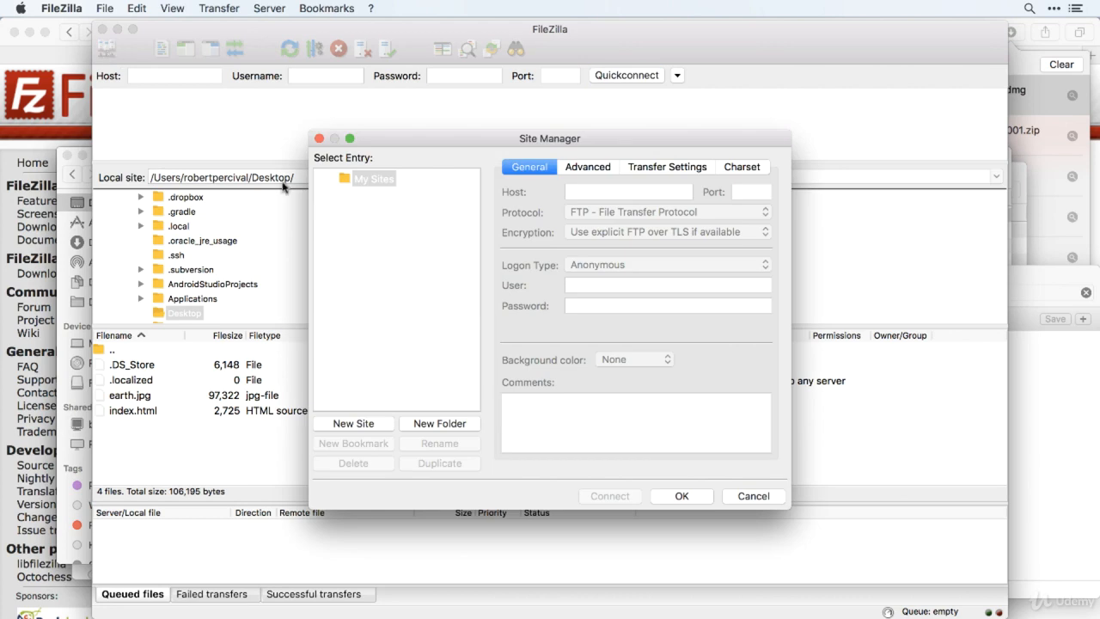
pyautogui.click(353, 424)
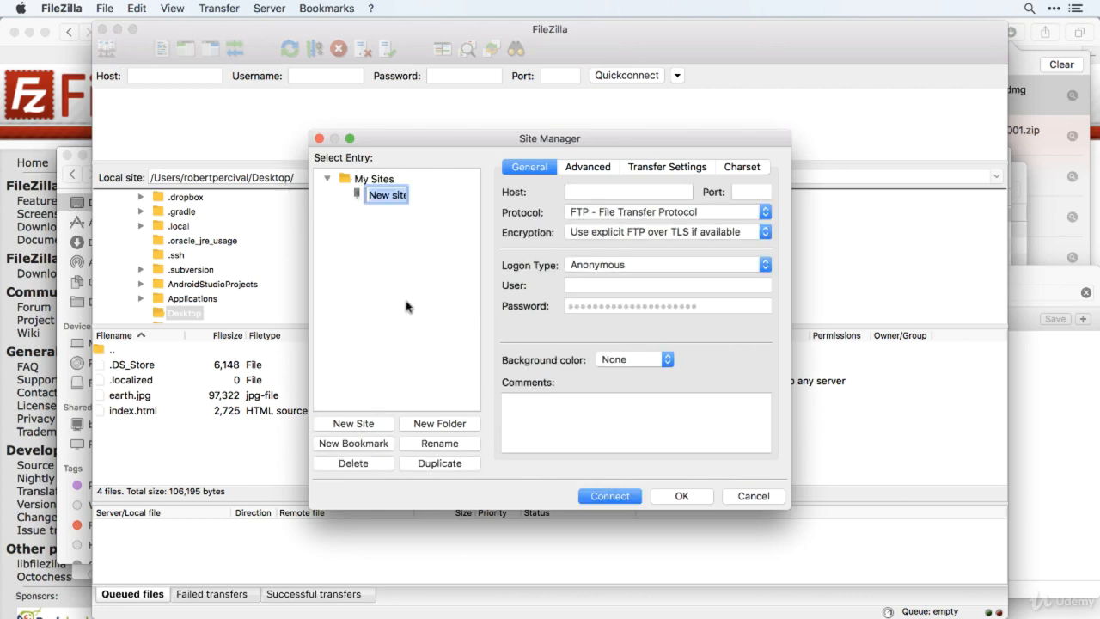
# Switch to Safari and unlock FTP for 1 hour on the hosting package's Service Overview page.
pyautogui.press('super+Tab')
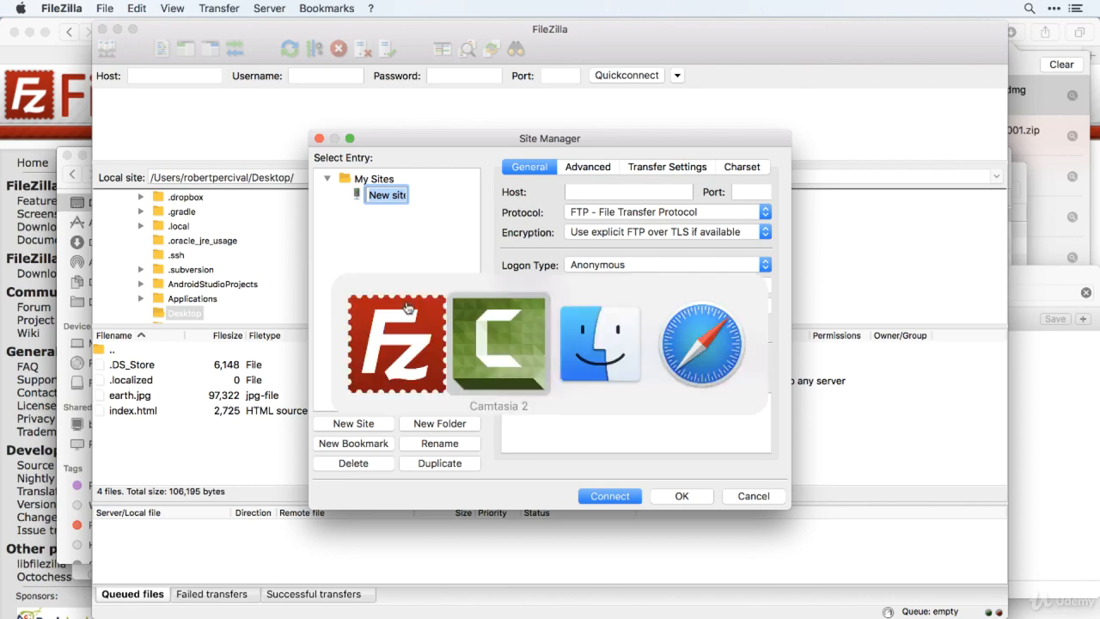
pyautogui.press('super+Tab')
pyautogui.press('super+Tab')
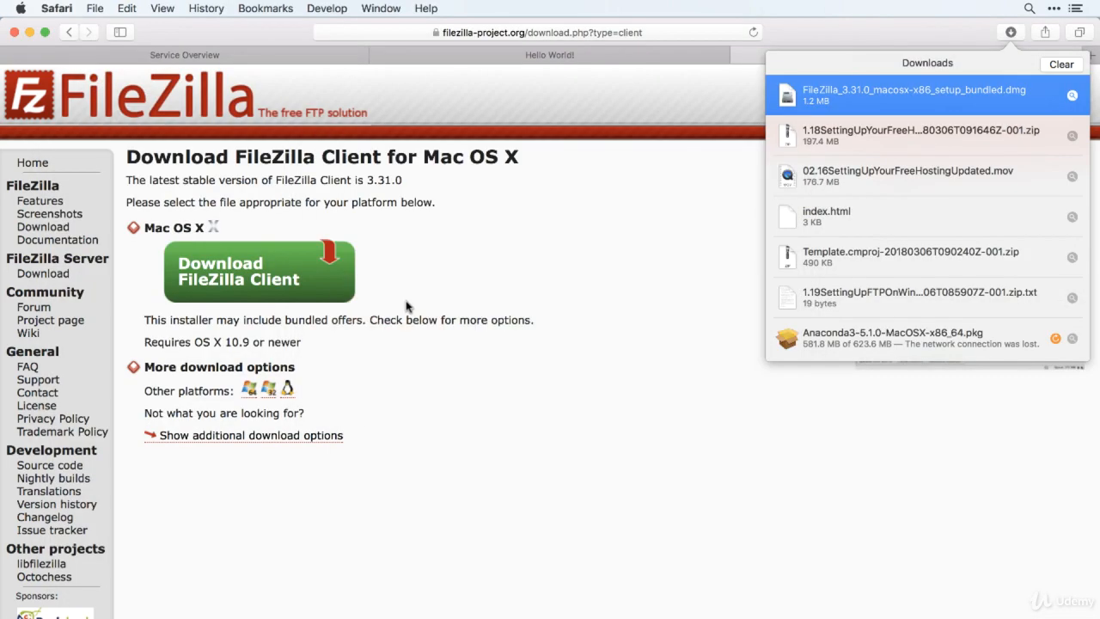
pyautogui.click(252, 56)
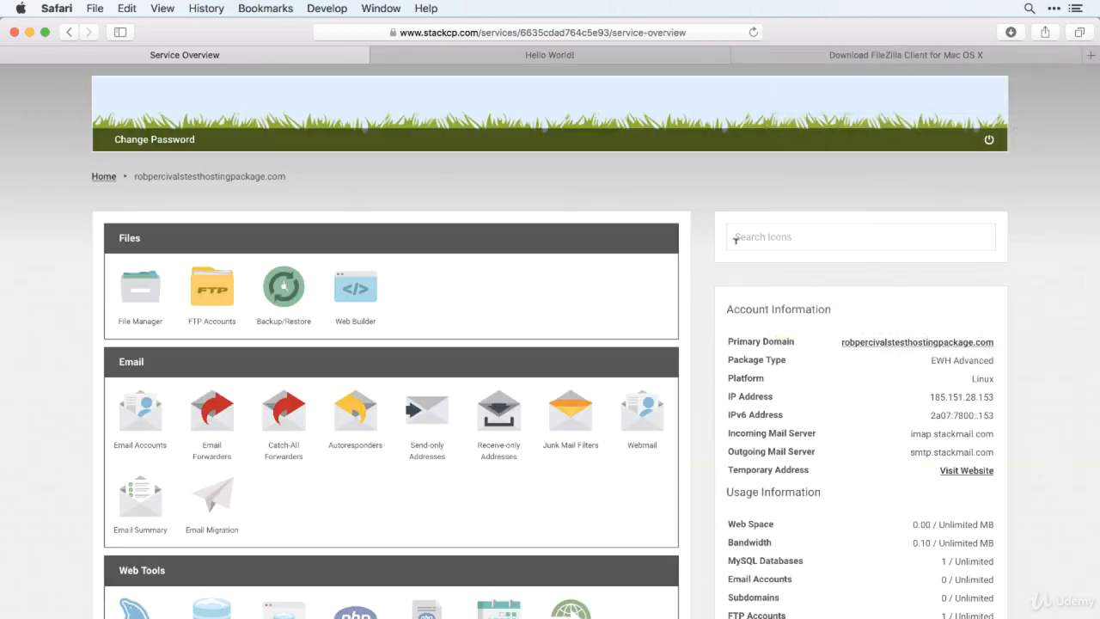
pyautogui.scroll(-7, 757, 284)
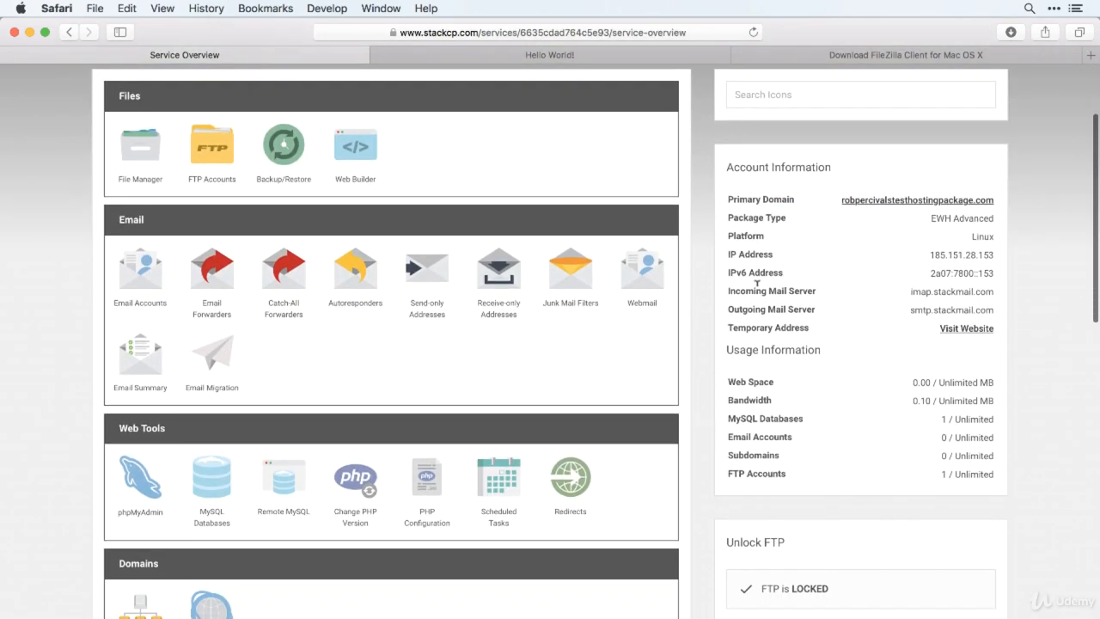
pyautogui.scroll(-7, 757, 283)
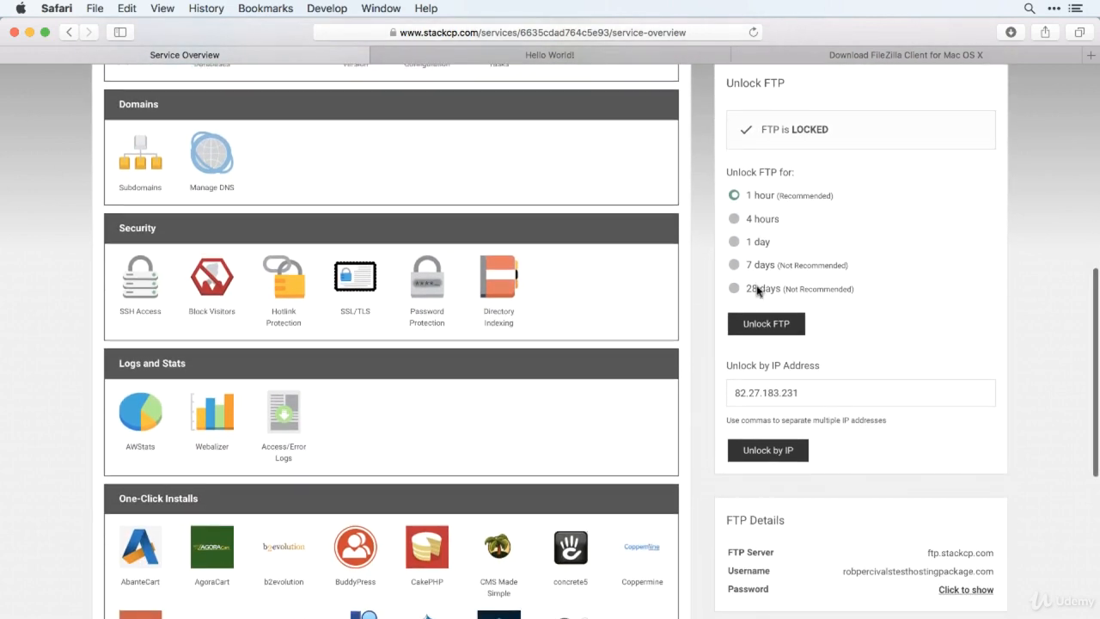
pyautogui.scroll(-1, 757, 290)
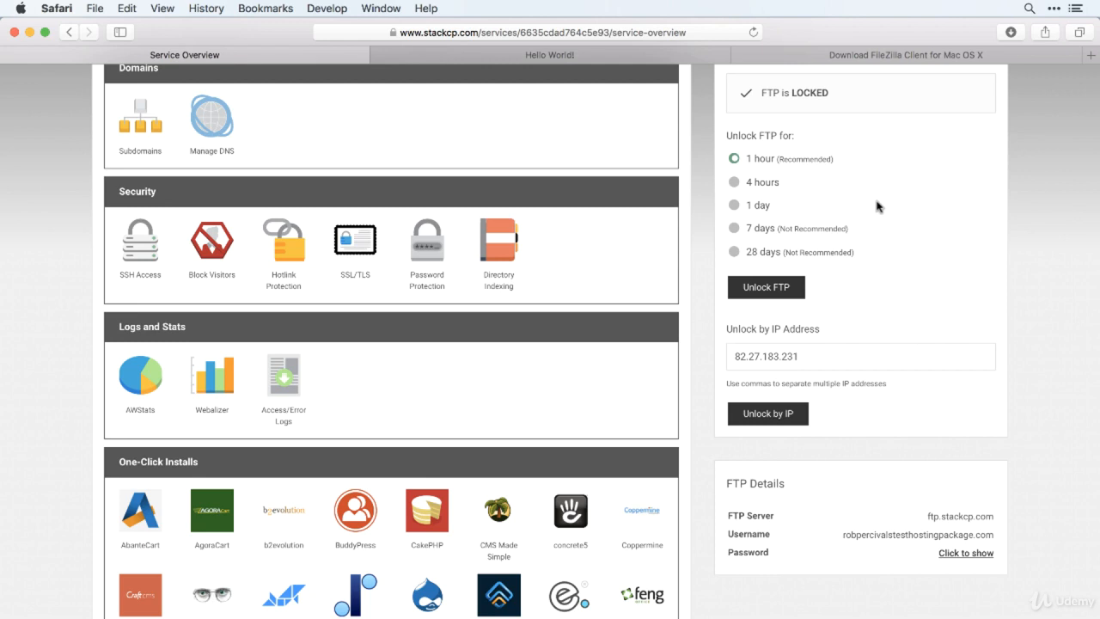
pyautogui.click(777, 292)
# Copy the FTP server address ftp.stackcp.com from the FTP Details and, in FileZilla, paste it as the new site's host.
pyautogui.scroll(1, 883, 265)
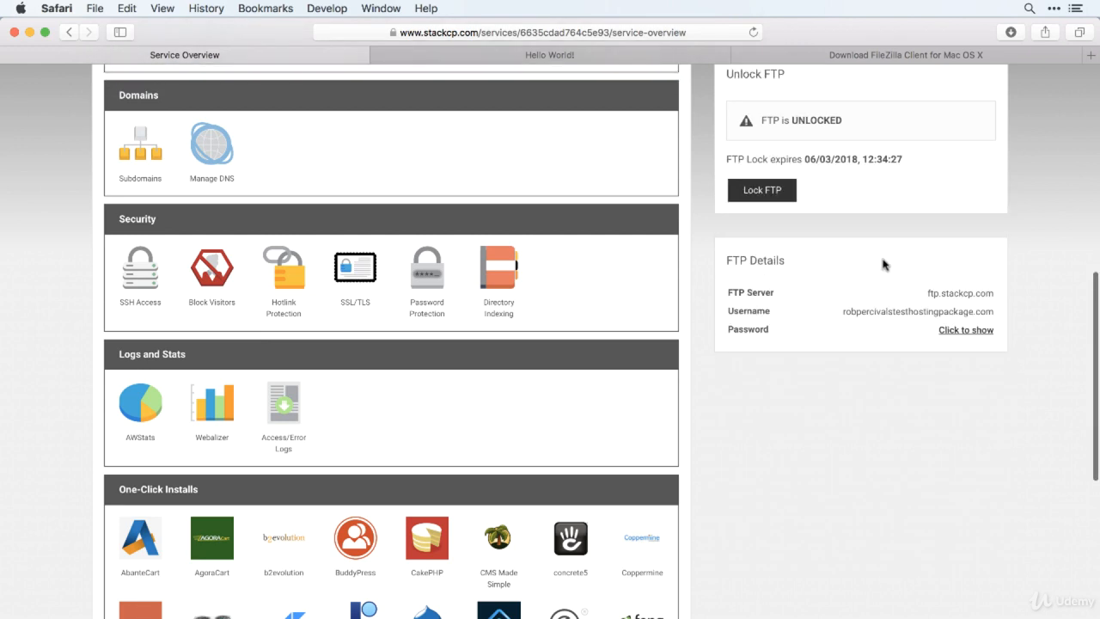
pyautogui.scroll(-1, 855, 284)
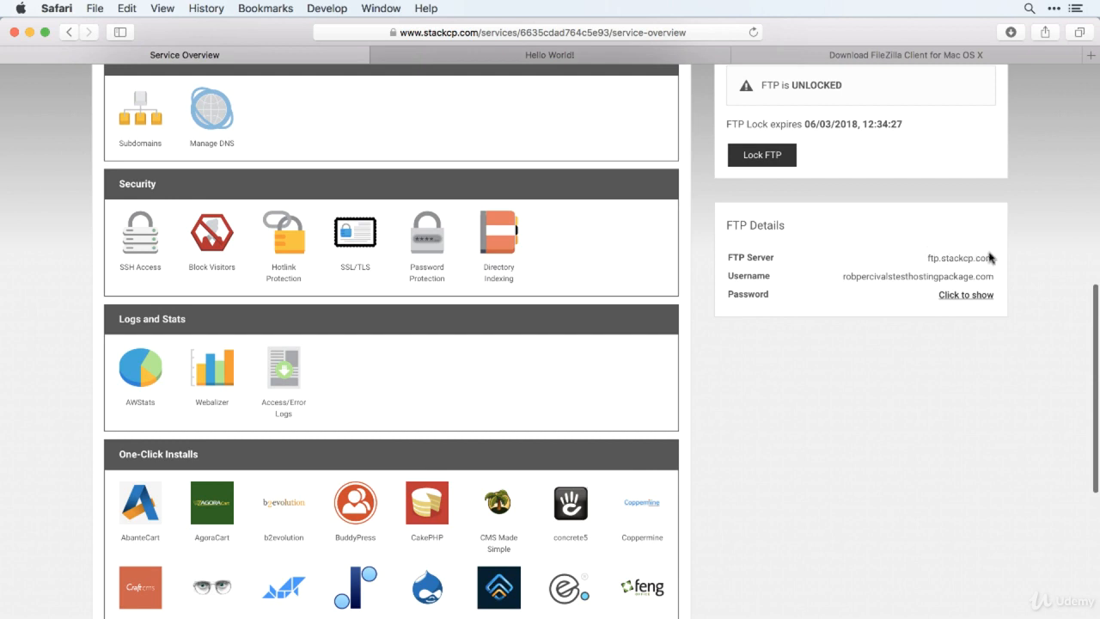
pyautogui.moveTo(1000, 263)
pyautogui.mouseDown()
pyautogui.moveTo(933, 257)
pyautogui.moveTo(992, 256)
pyautogui.mouseUp()
pyautogui.press('super+c')
pyautogui.click(931, 257)
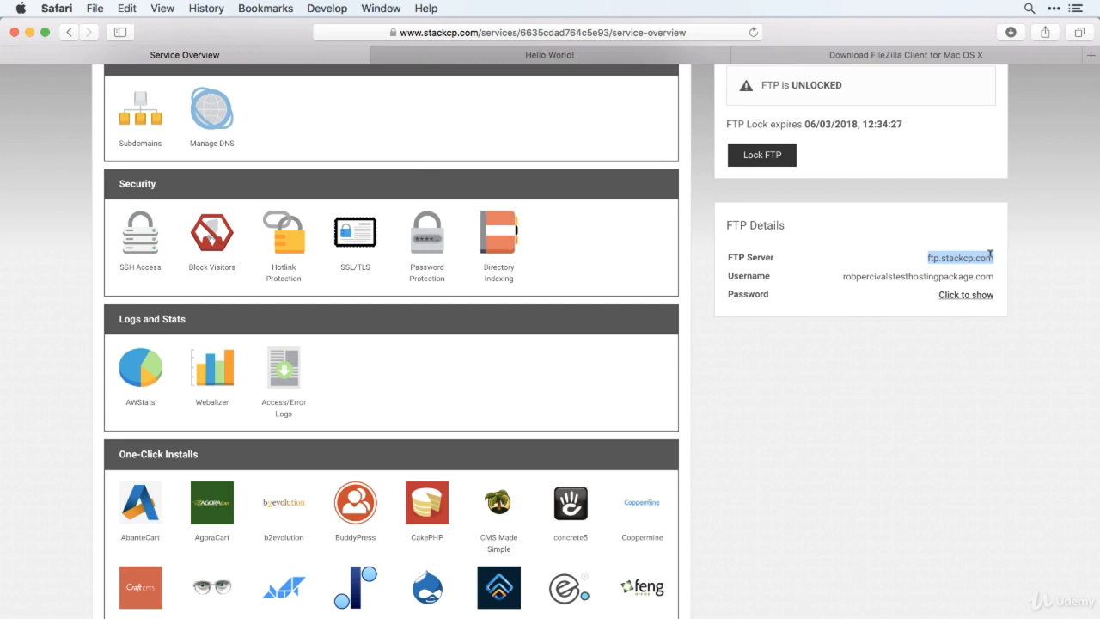
pyautogui.press('super+Tab')
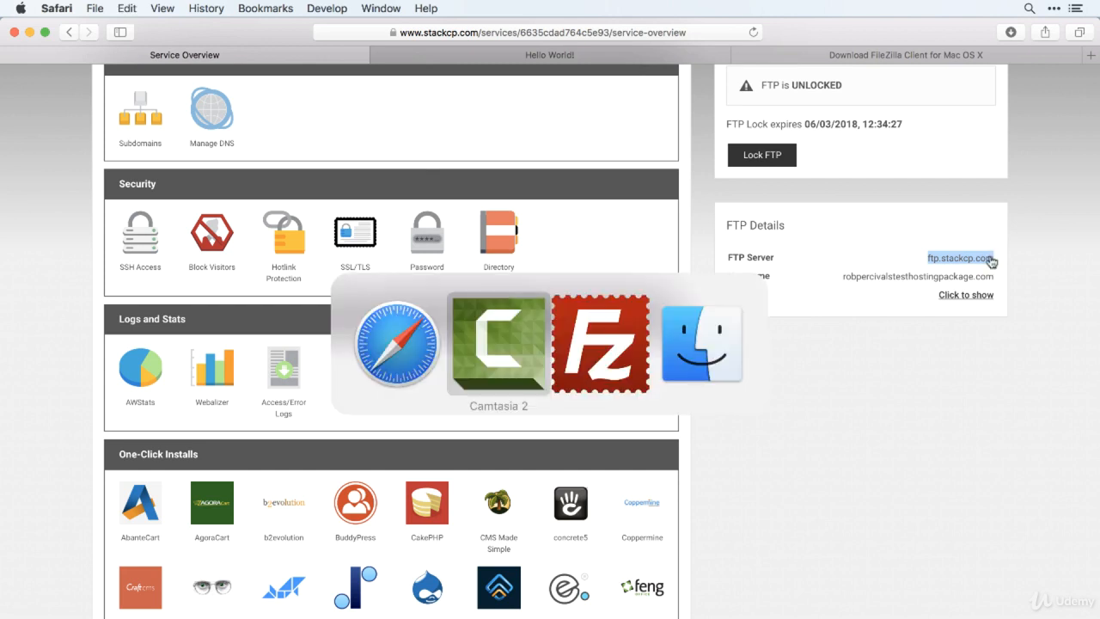
pyautogui.press('super+Tab')
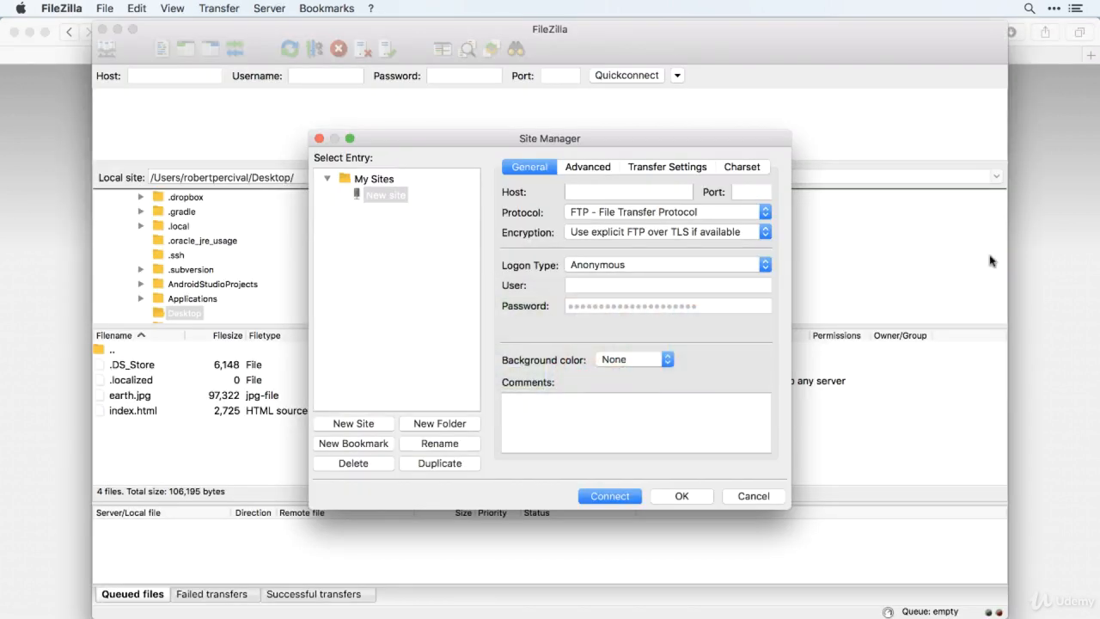
pyautogui.click(600, 190)
pyautogui.press('super+v')
# Copy the FTP username from Safari, set the FileZilla site's logon type to Normal and paste the username as its user.
pyautogui.click(1040, 248)
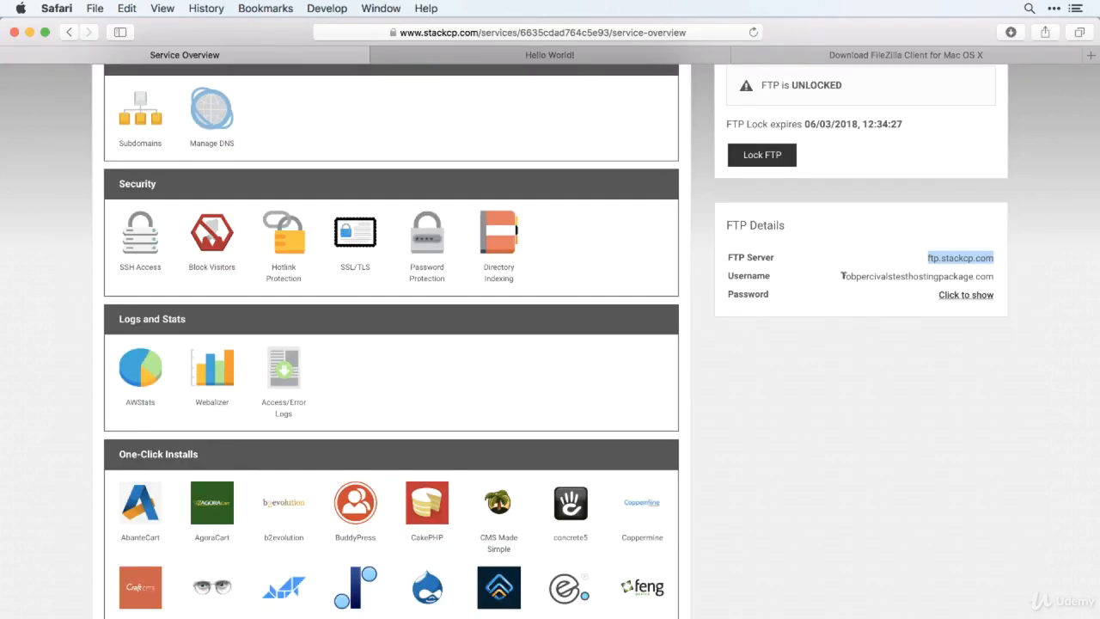
pyautogui.moveTo(842, 276); pyautogui.dragTo(991, 274)
pyautogui.press('super+c')
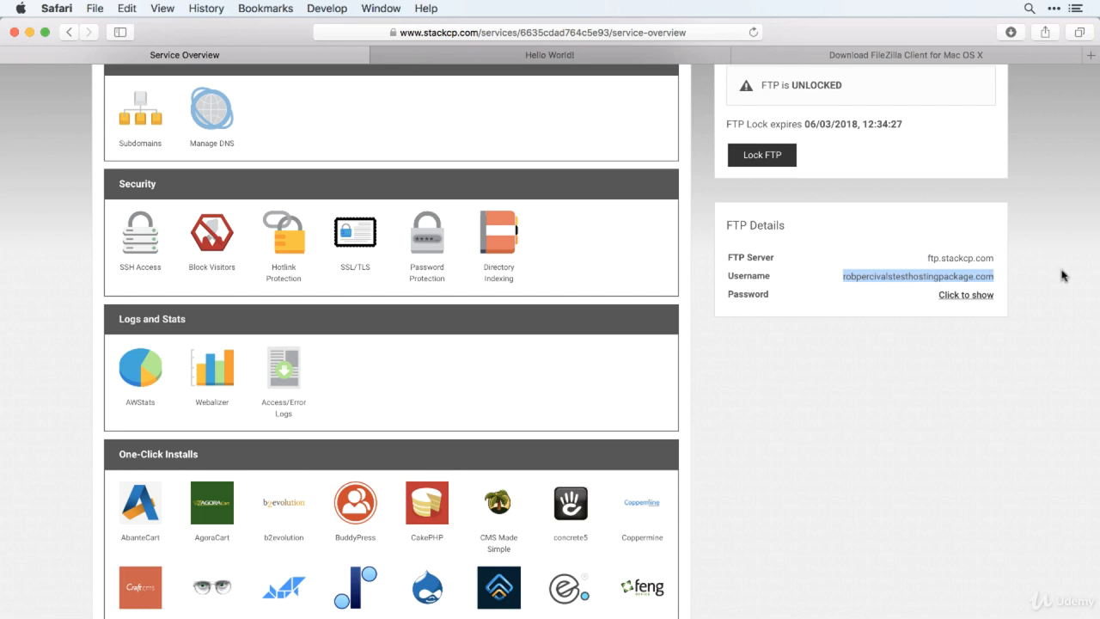
pyautogui.press('super+Tab')
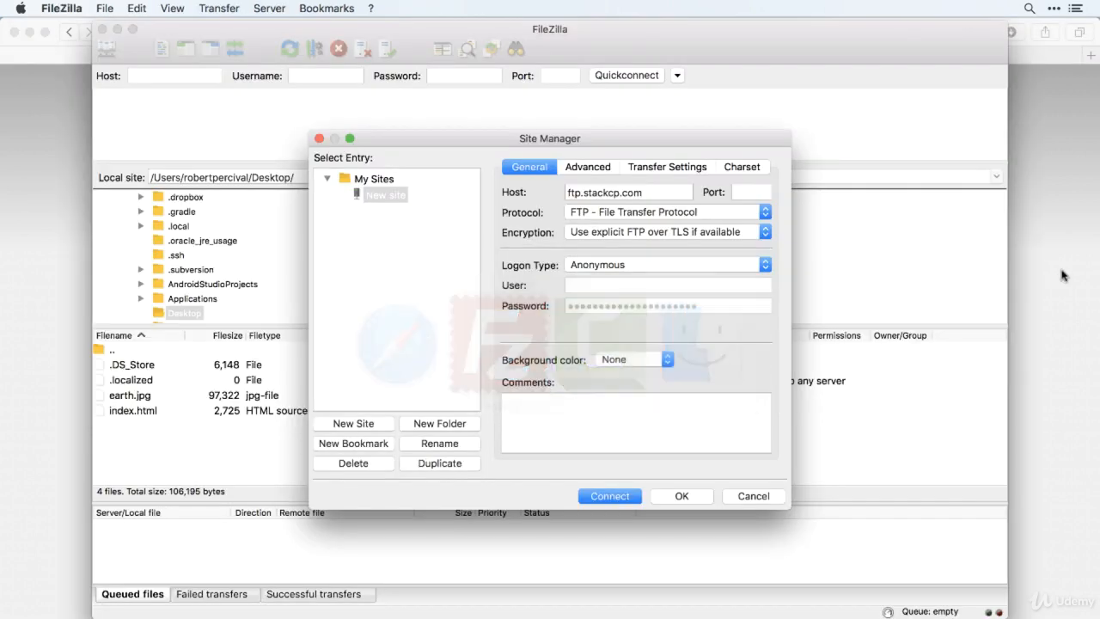
pyautogui.click(622, 268)
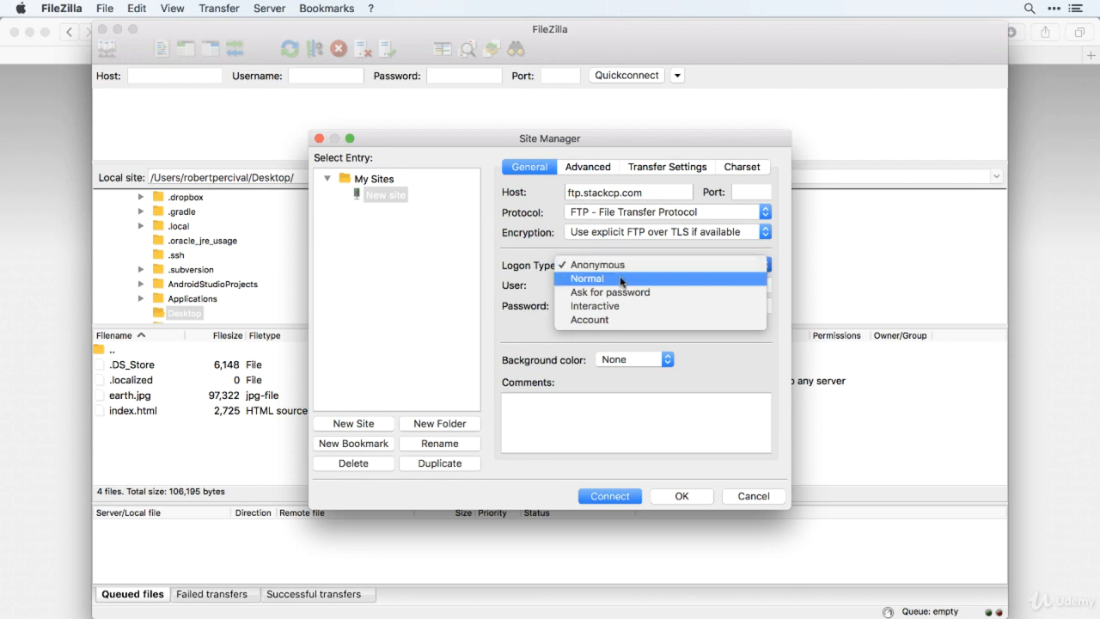
pyautogui.click(620, 279)
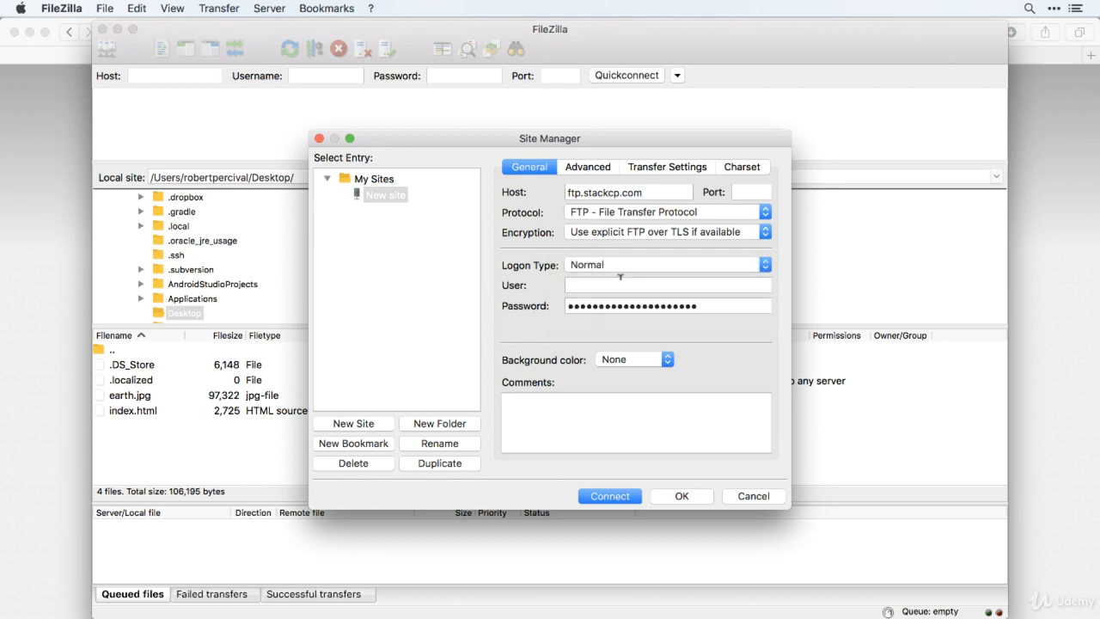
pyautogui.click(617, 282)
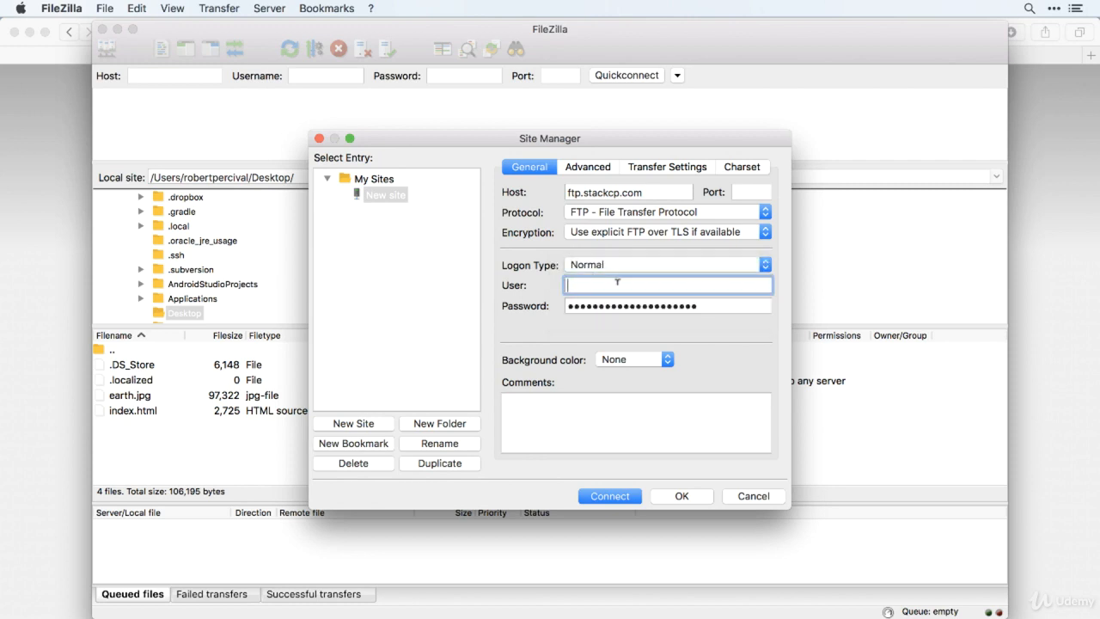
pyautogui.press('super+v')
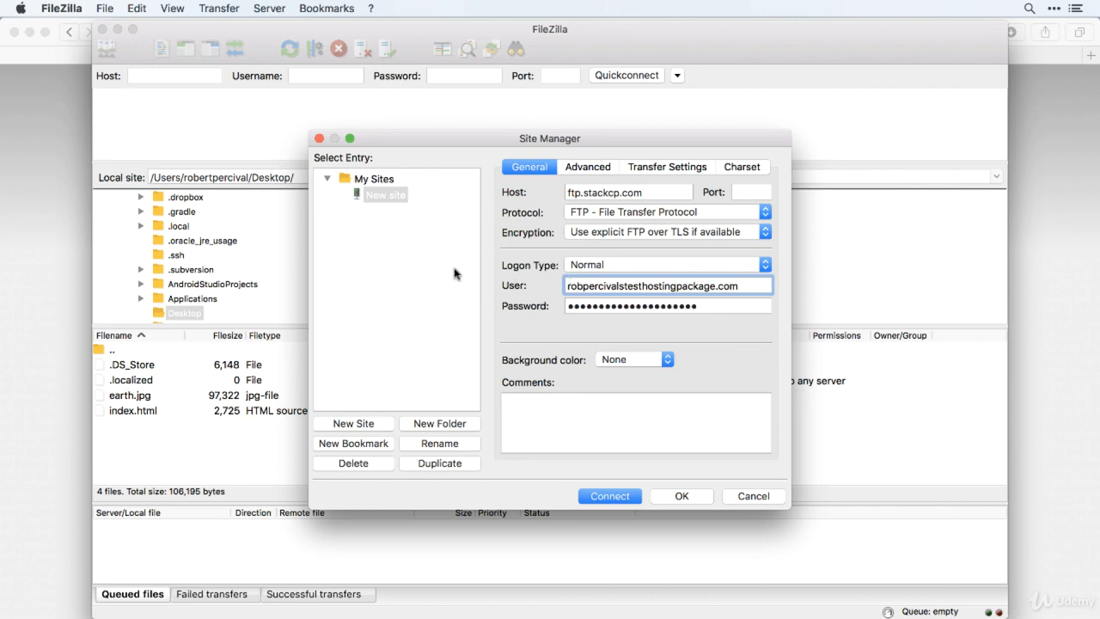
# Rename the new site entry under My Sites with the copied FTP username.
pyautogui.click(392, 197)
pyautogui.doubleClick(391, 195)
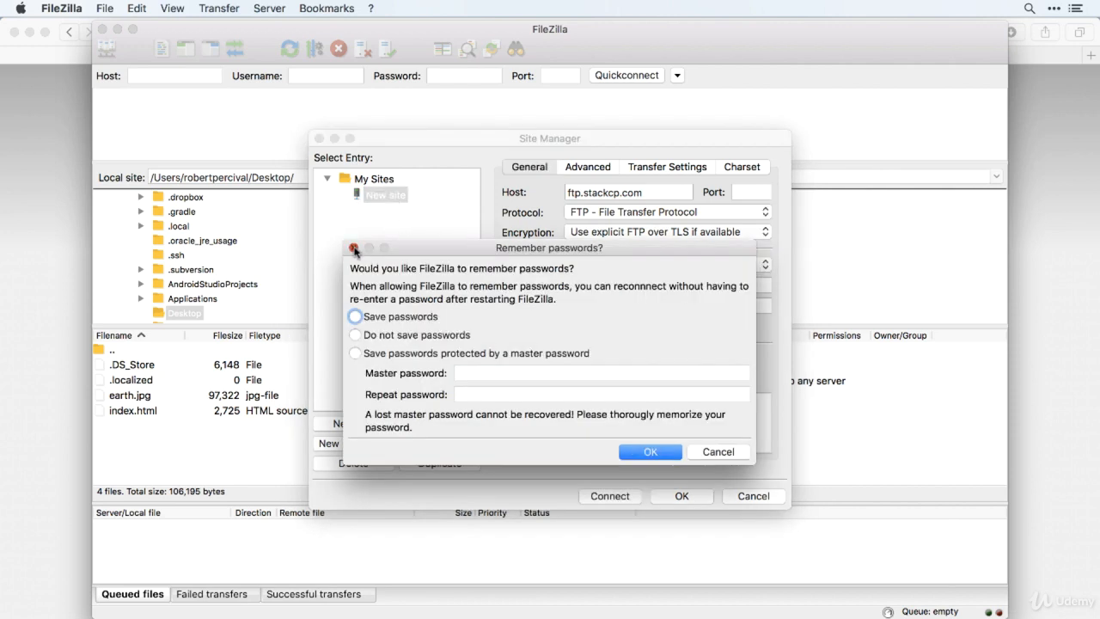
pyautogui.click(353, 248)
pyautogui.click(397, 196)
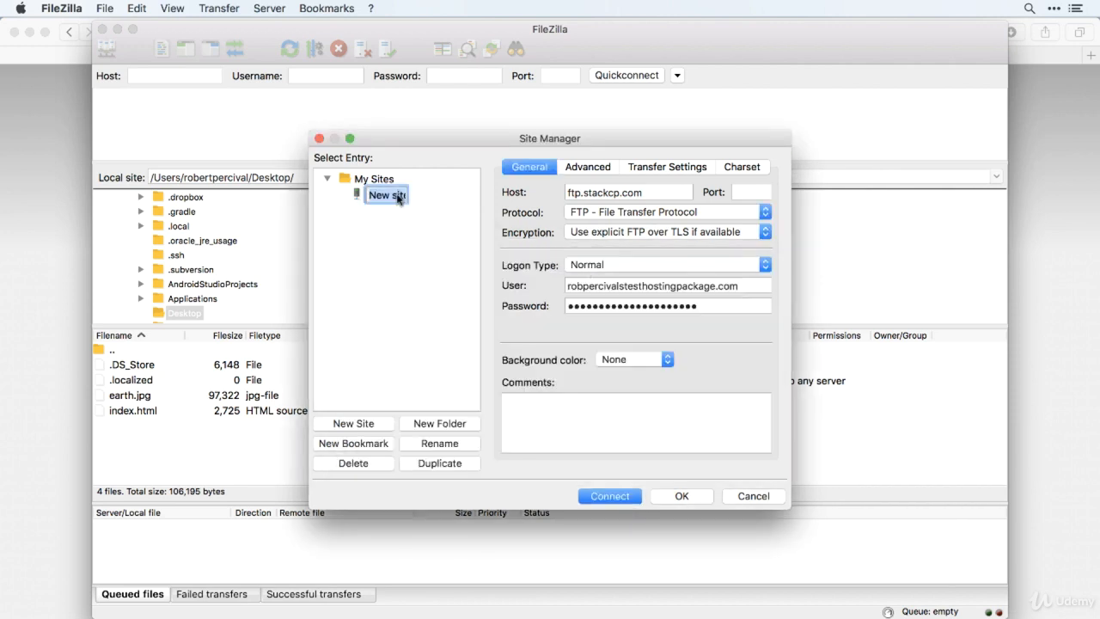
pyautogui.press('super+v')
pyautogui.press('Return')
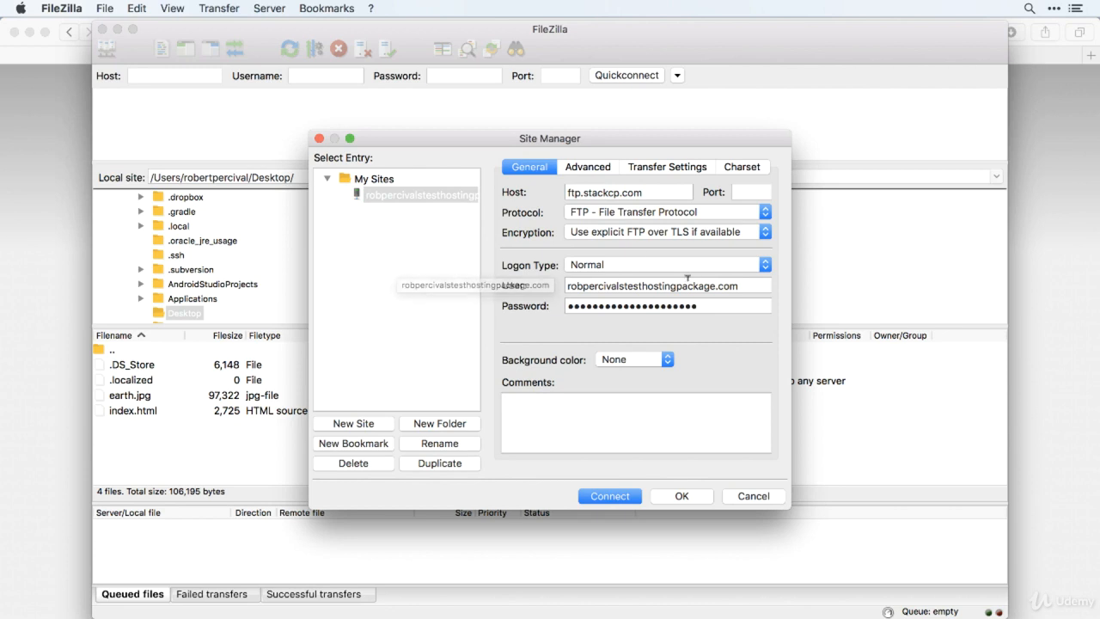
# Reveal and copy the FTP password in Safari, then replace the placeholder in the FileZilla site's Password field with it.
pyautogui.press('super+Tab')
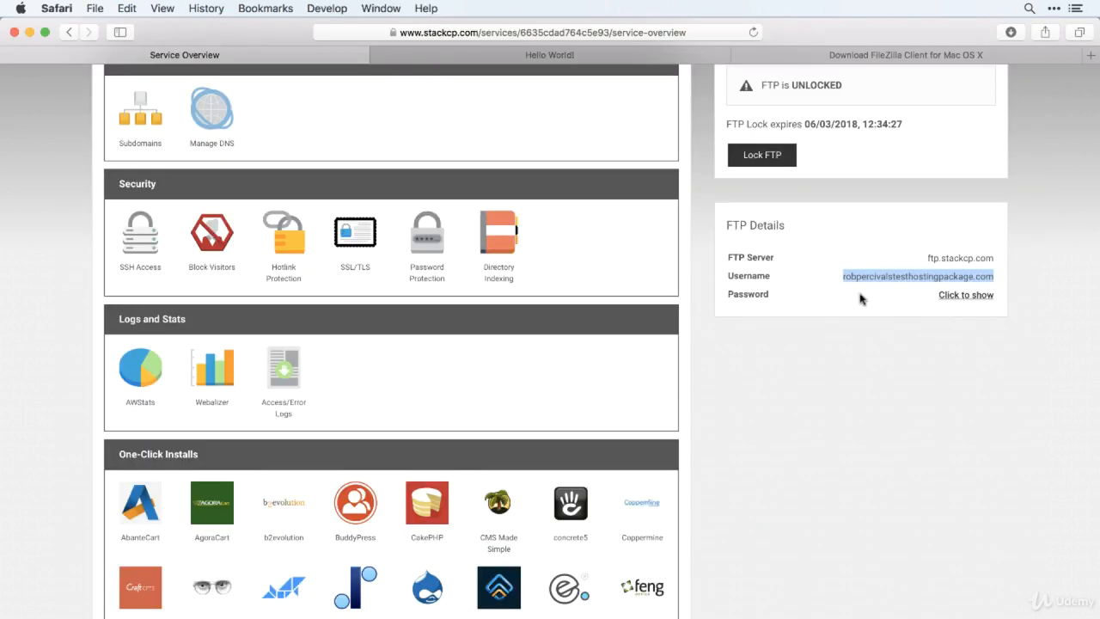
pyautogui.click(979, 304)
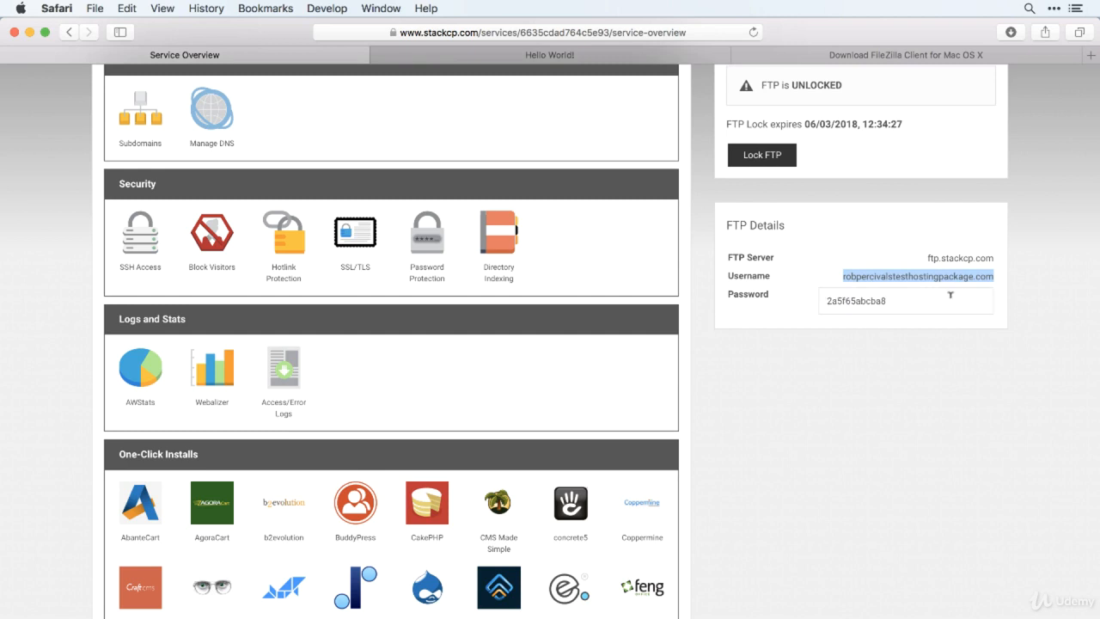
pyautogui.click(950, 295)
pyautogui.press('super+a')
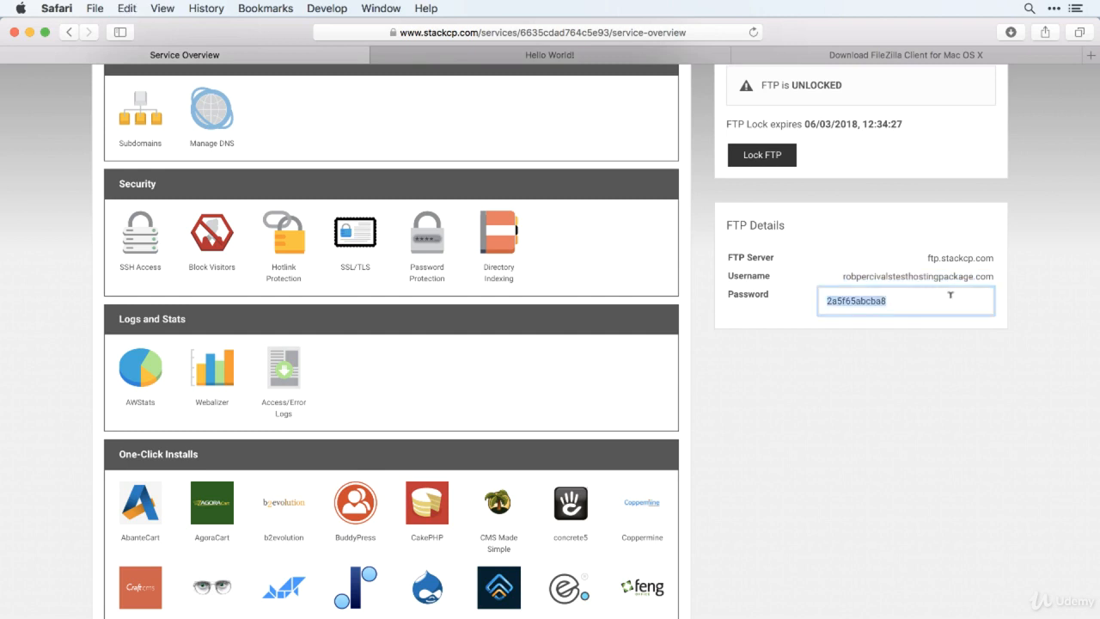
pyautogui.press('super+c')
pyautogui.press('super+Tab')
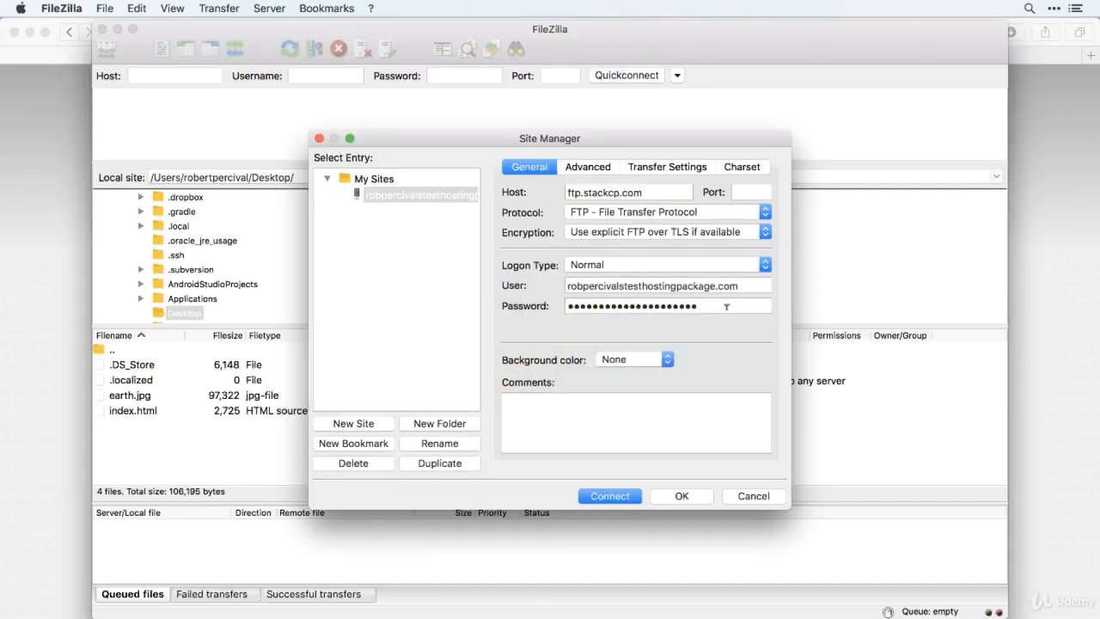
pyautogui.click(726, 306)
pyautogui.press('super+v')
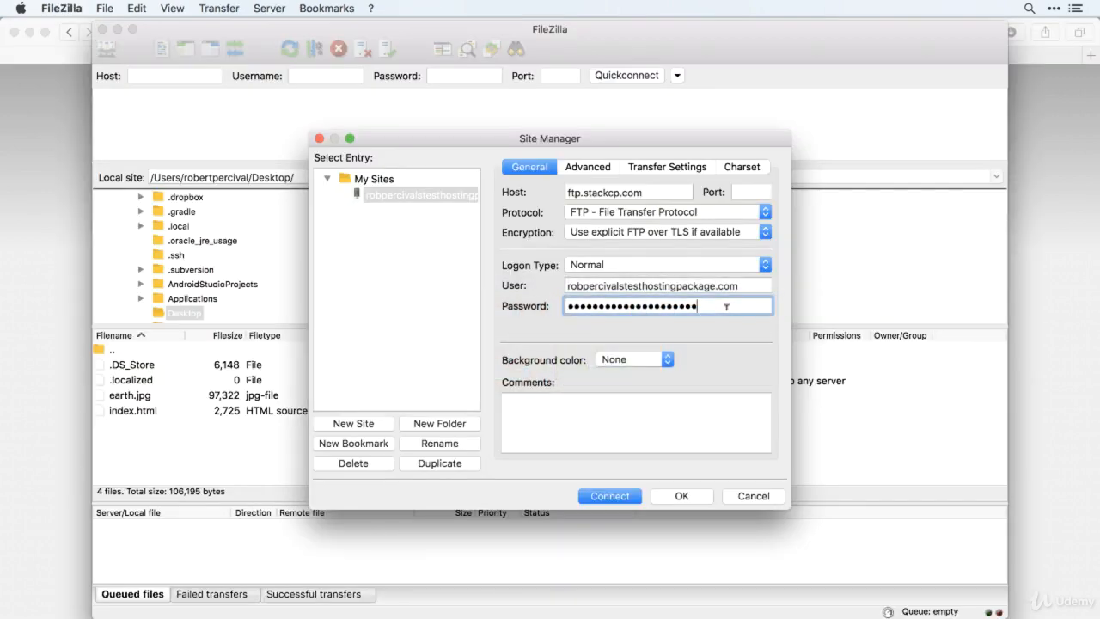
pyautogui.press('super+a')
pyautogui.press('super+v')
pyautogui.click(611, 287)
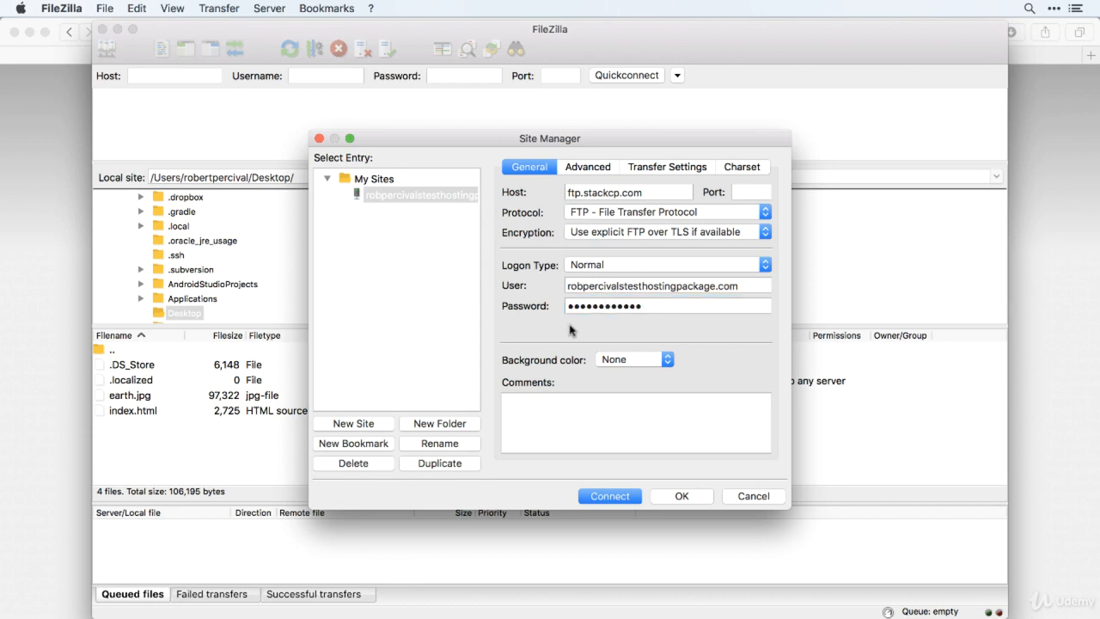
pyautogui.click(689, 300)
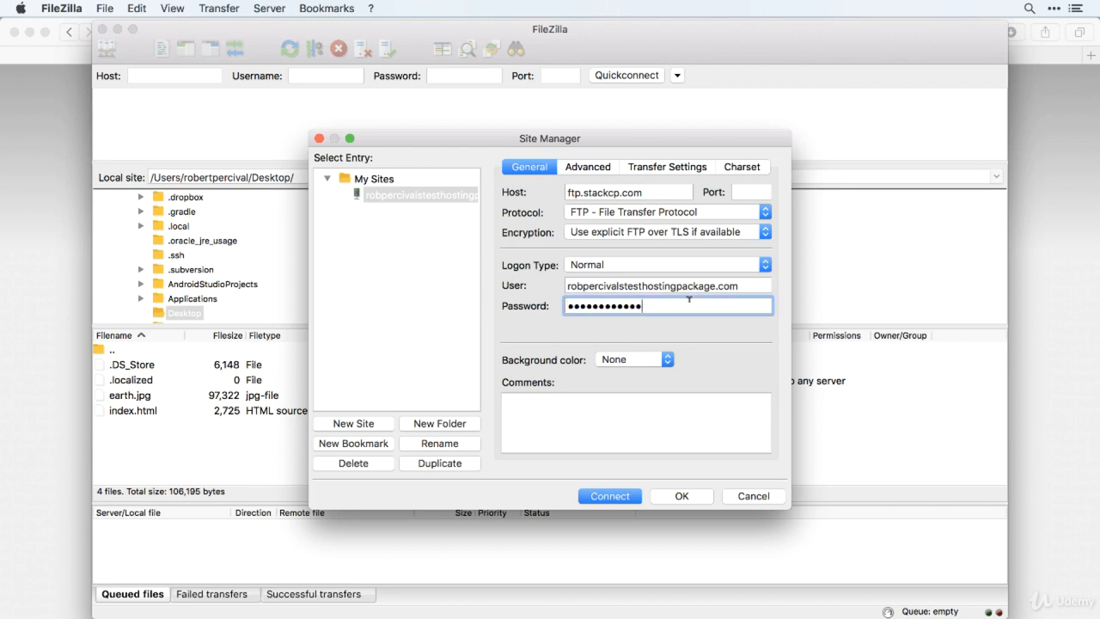
# Connect to the configured site, choosing to save passwords.
pyautogui.click(631, 499)
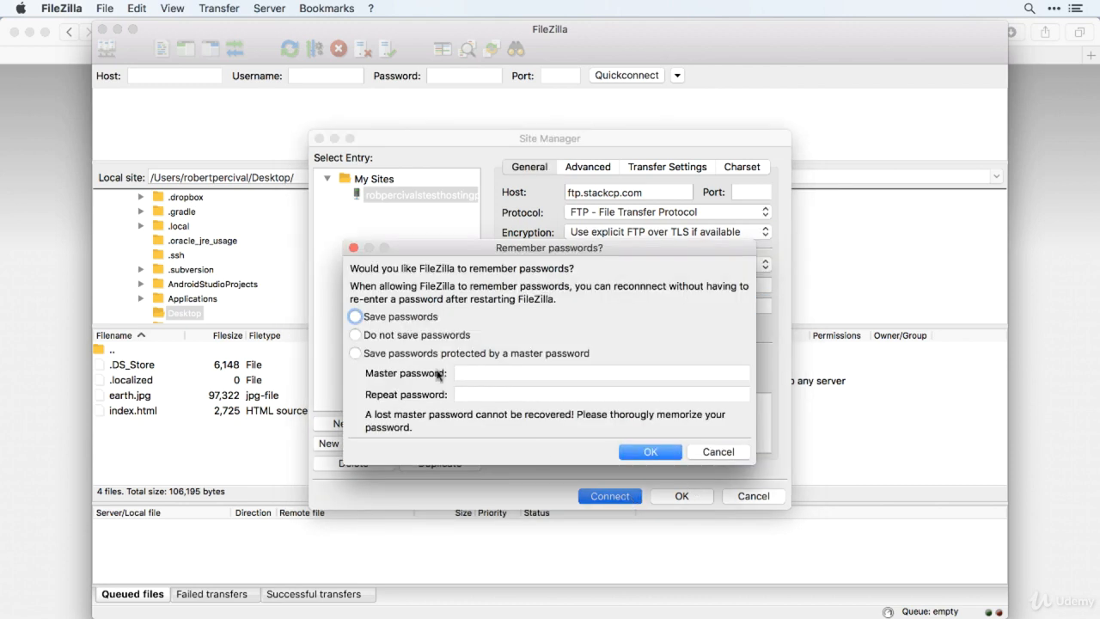
pyautogui.click(356, 317)
pyautogui.click(651, 452)
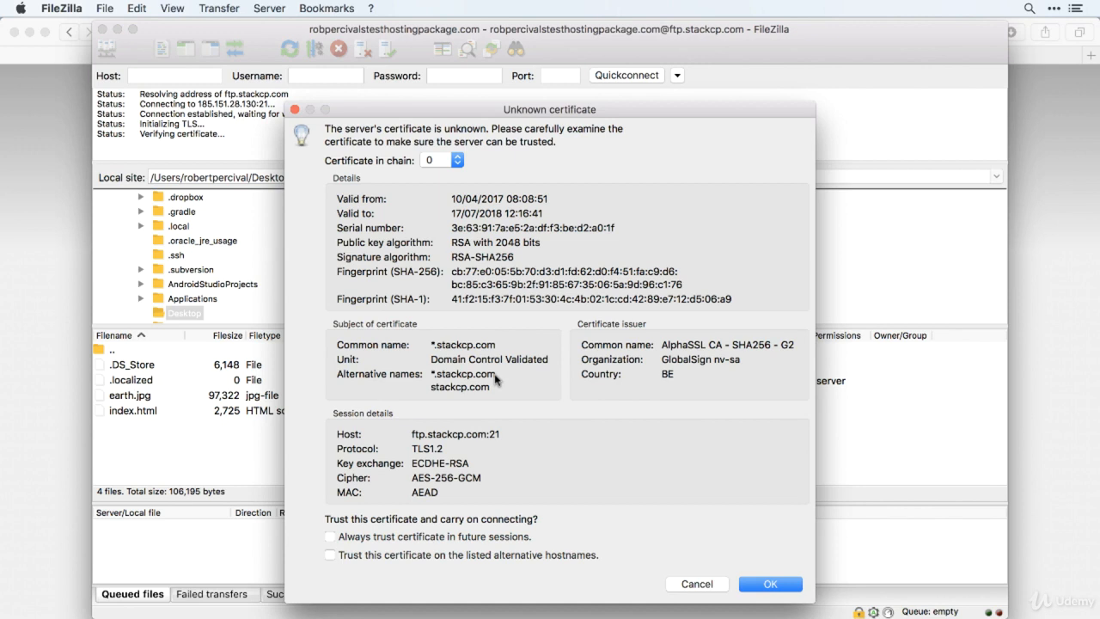
# Accept the server's certificate, trusting it in future sessions and on the listed alternative hostnames.
pyautogui.click(331, 537)
pyautogui.click(330, 556)
pyautogui.click(788, 582)
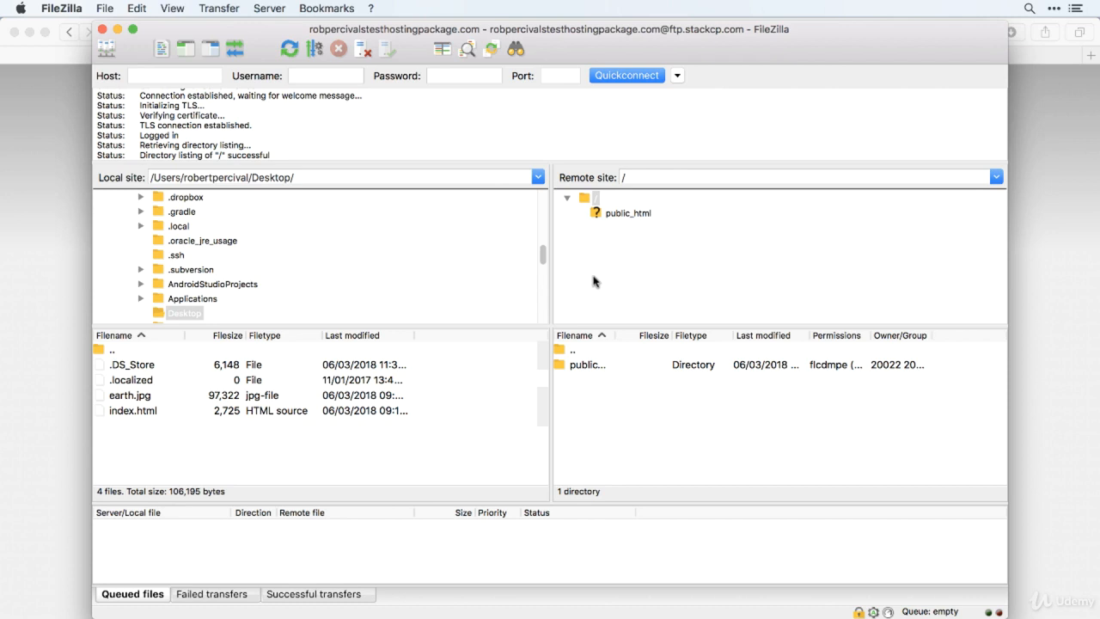
# Open the public_html folder on the remote site and widen its Filename column to show full file names.
pyautogui.click(647, 220)
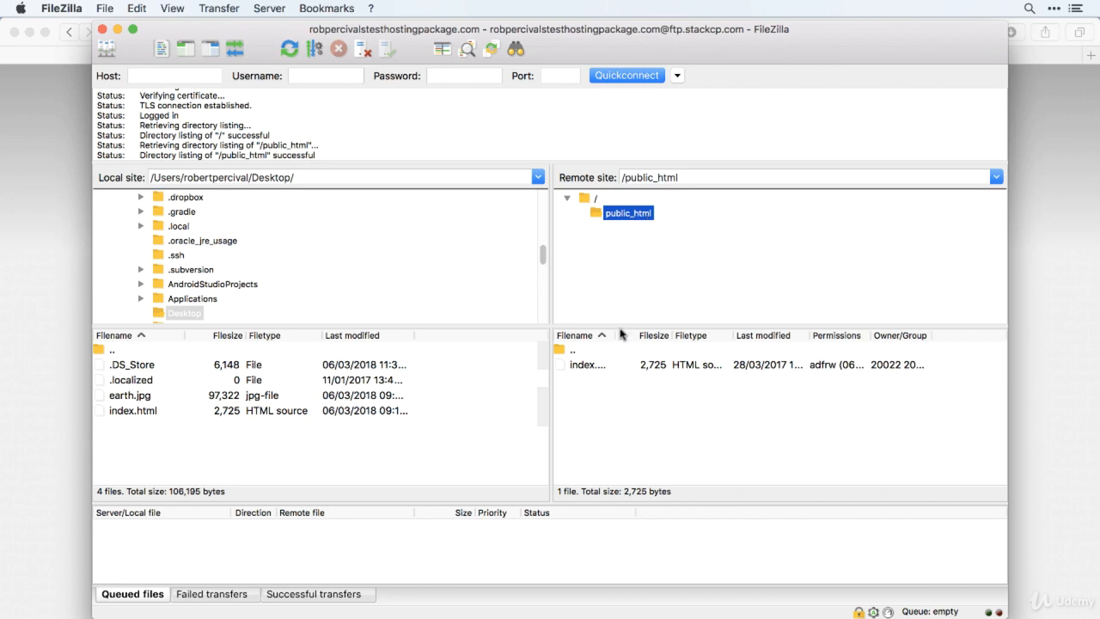
pyautogui.moveTo(620, 333); pyautogui.dragTo(678, 338)
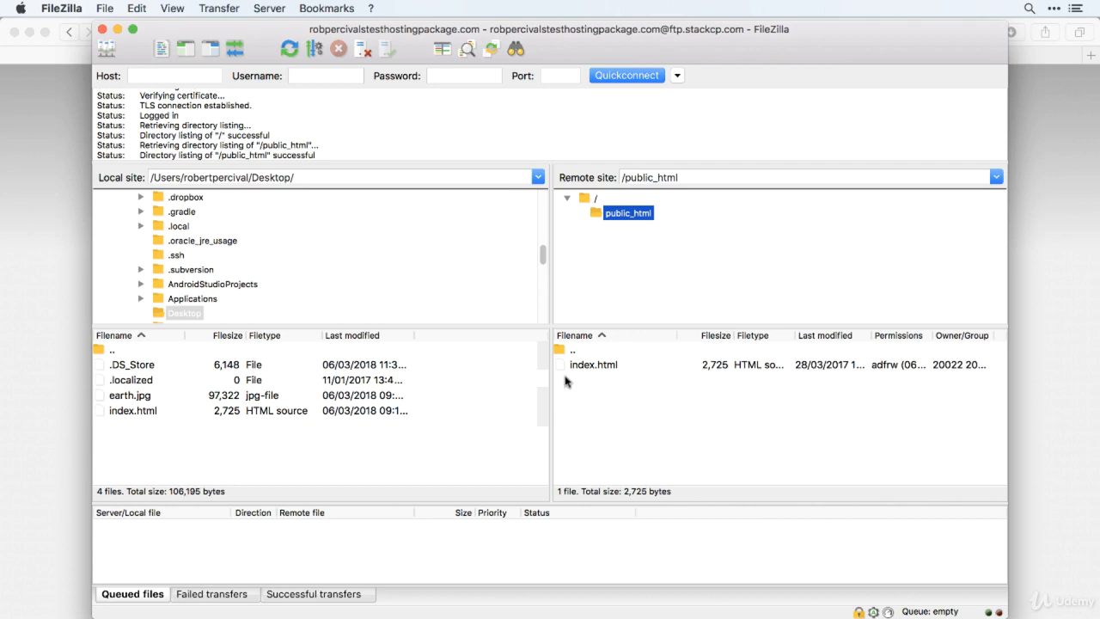
# Switch to Safari to examine the image area on the Hello World! page, then return to FileZilla.
pyautogui.click(52, 309)
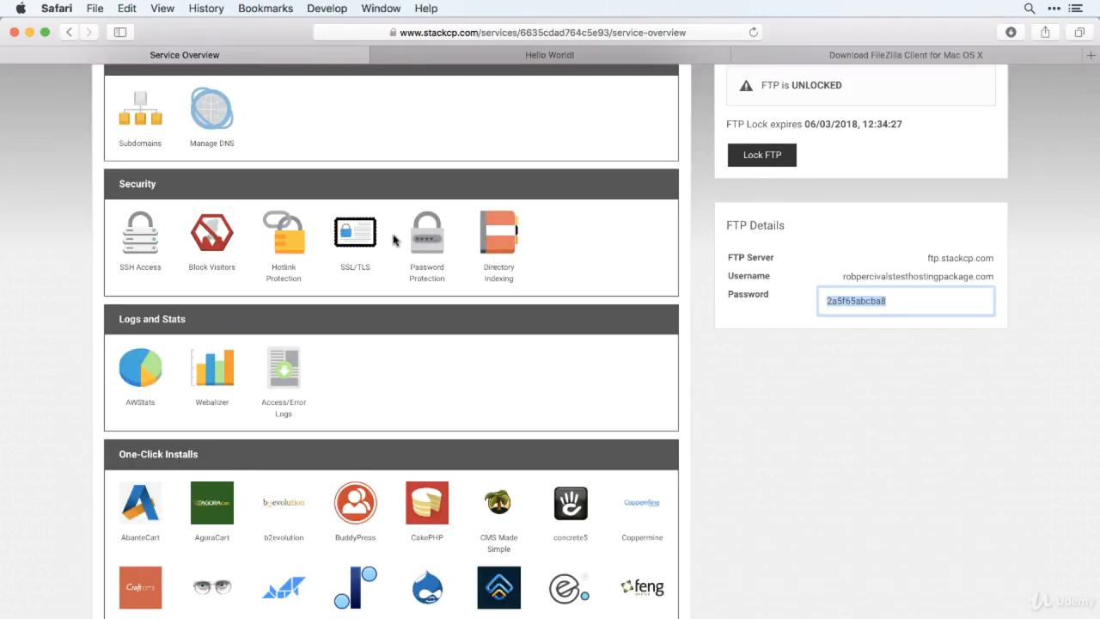
pyautogui.click(542, 57)
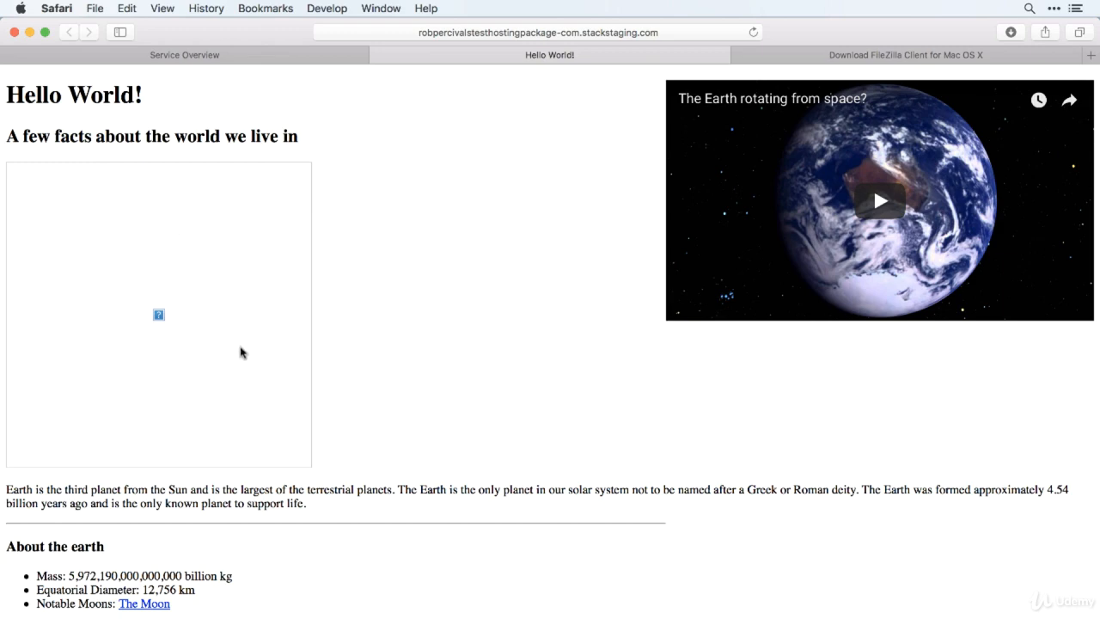
pyautogui.press('super+Tab')
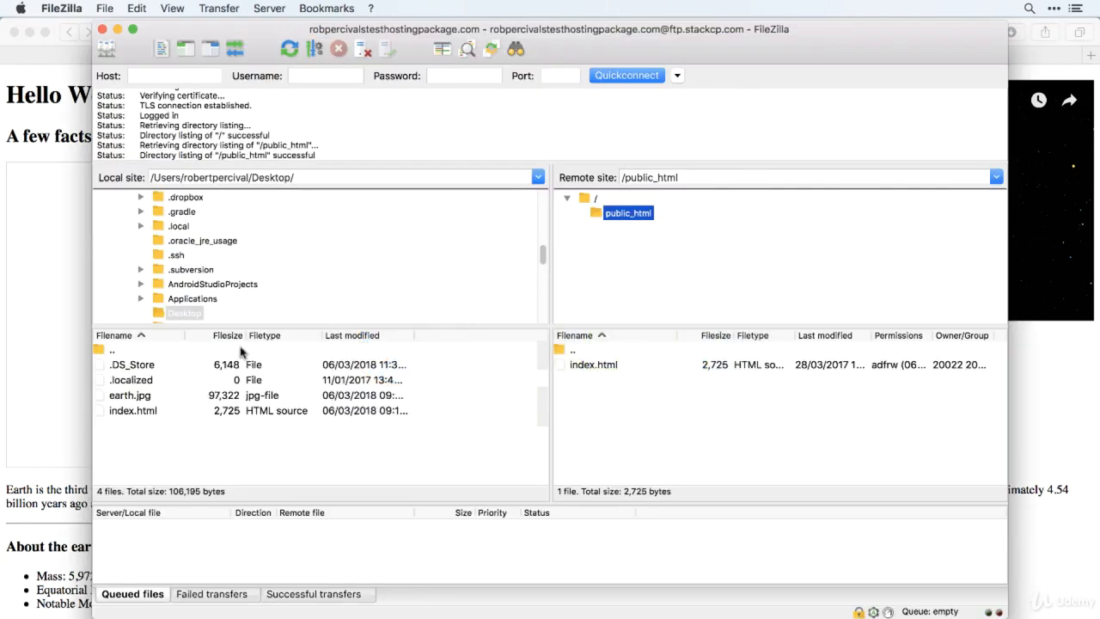
# Upload earth.jpg from the local Desktop folder to the remote public_html folder.
pyautogui.click(159, 396)
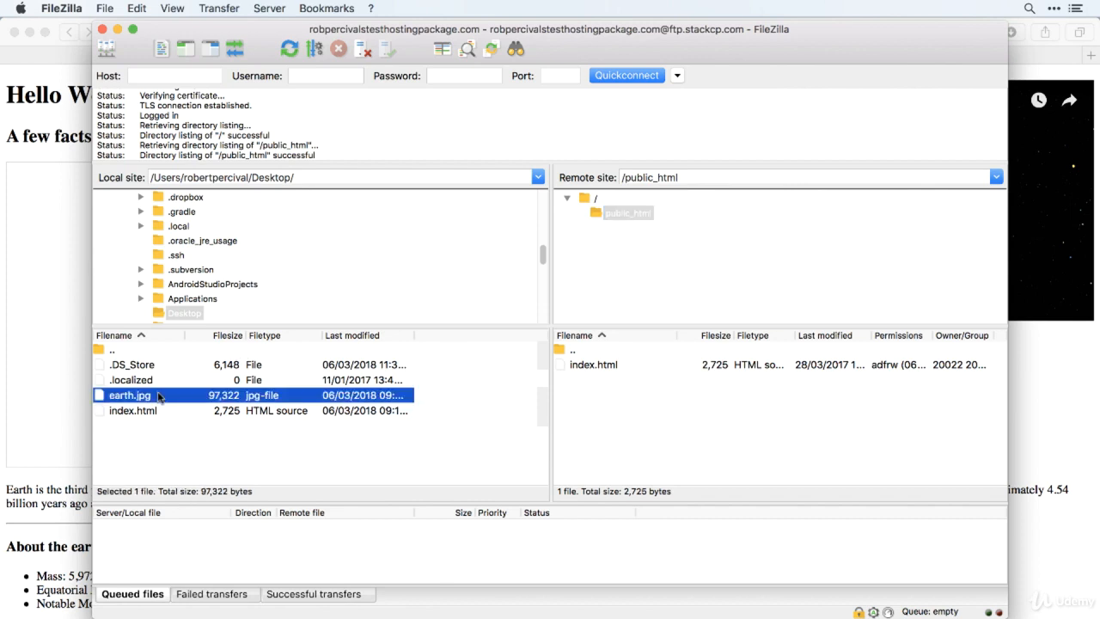
pyautogui.rightClick(270, 399)
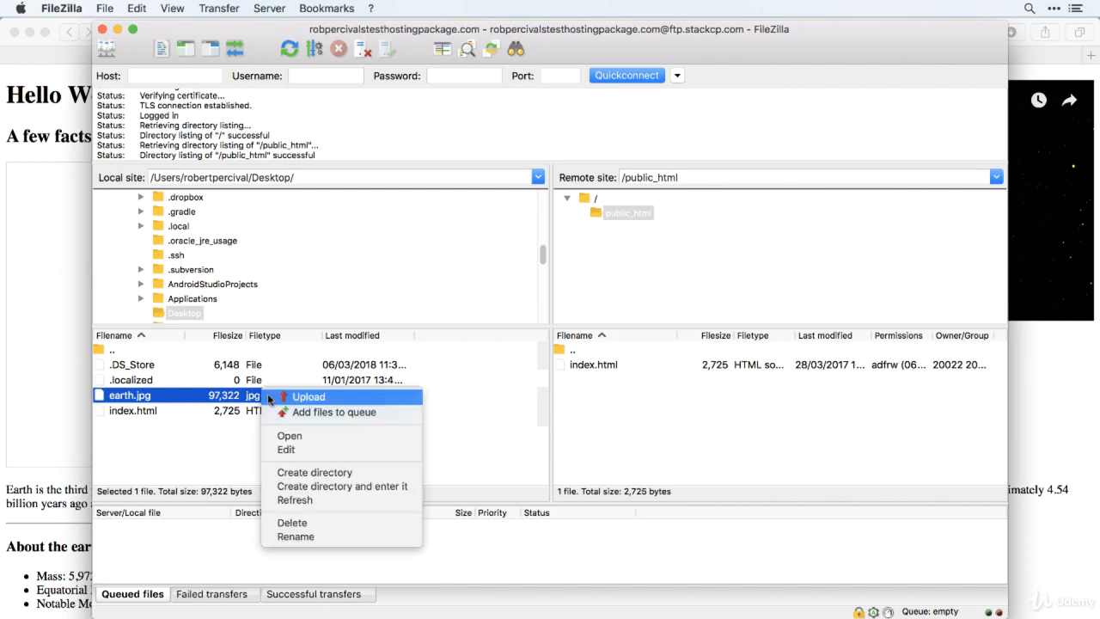
pyautogui.click(302, 398)
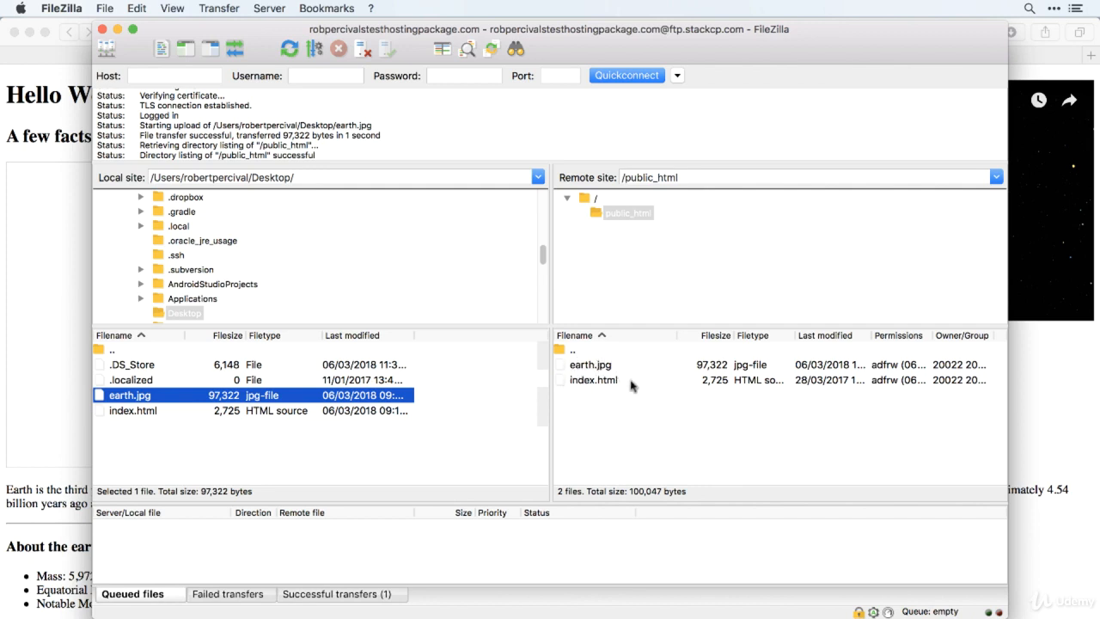
# Switch to Safari and reload the Hello World! page to check the earth image.
pyautogui.press('super+Tab')
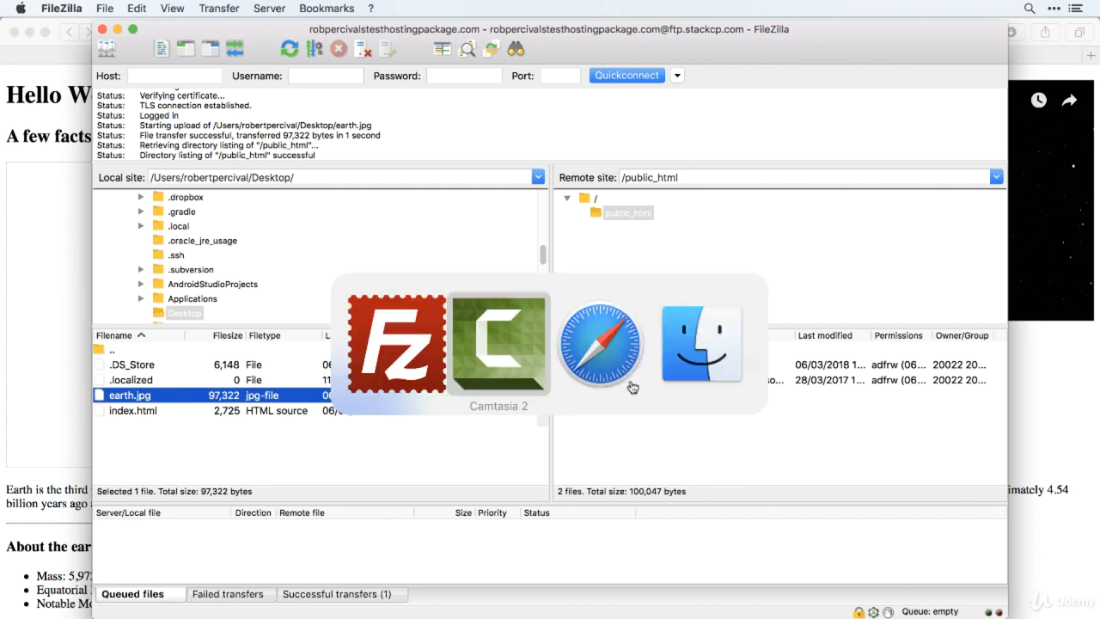
pyautogui.press('super+Tab')
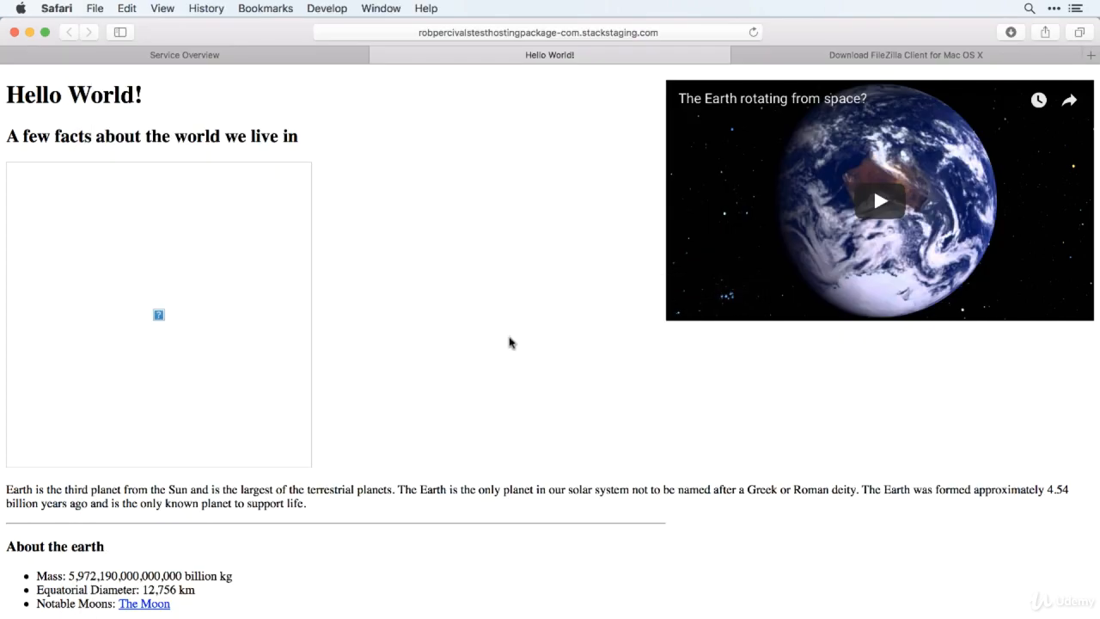
pyautogui.press('super+r')
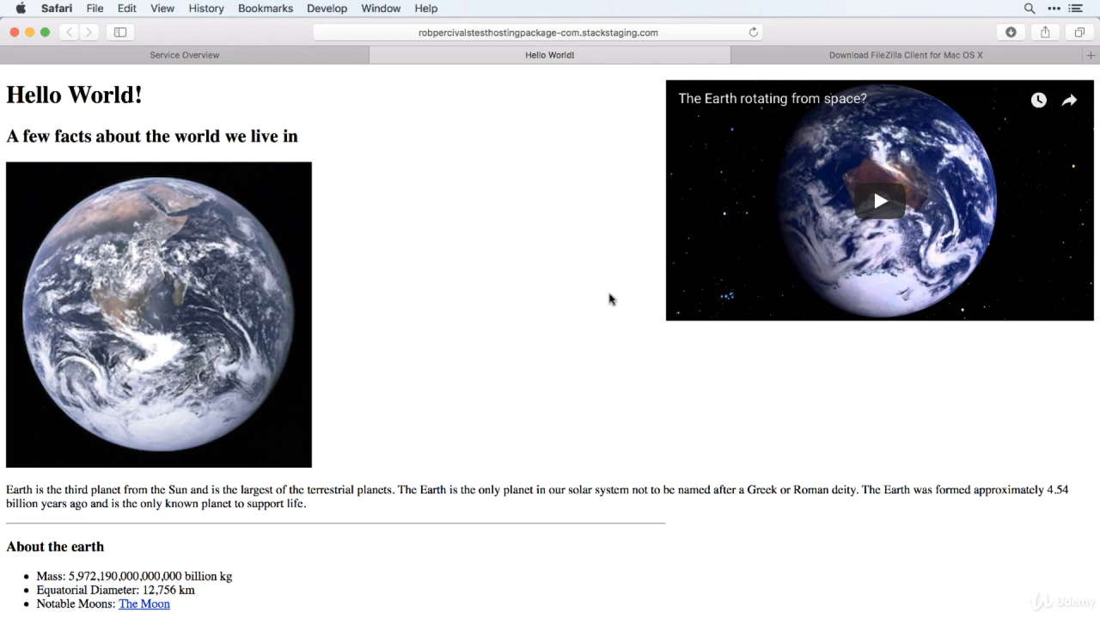
# Return to FileZilla and open index.html from the remote public_html folder for viewing and editing.
pyautogui.press('super+Tab')
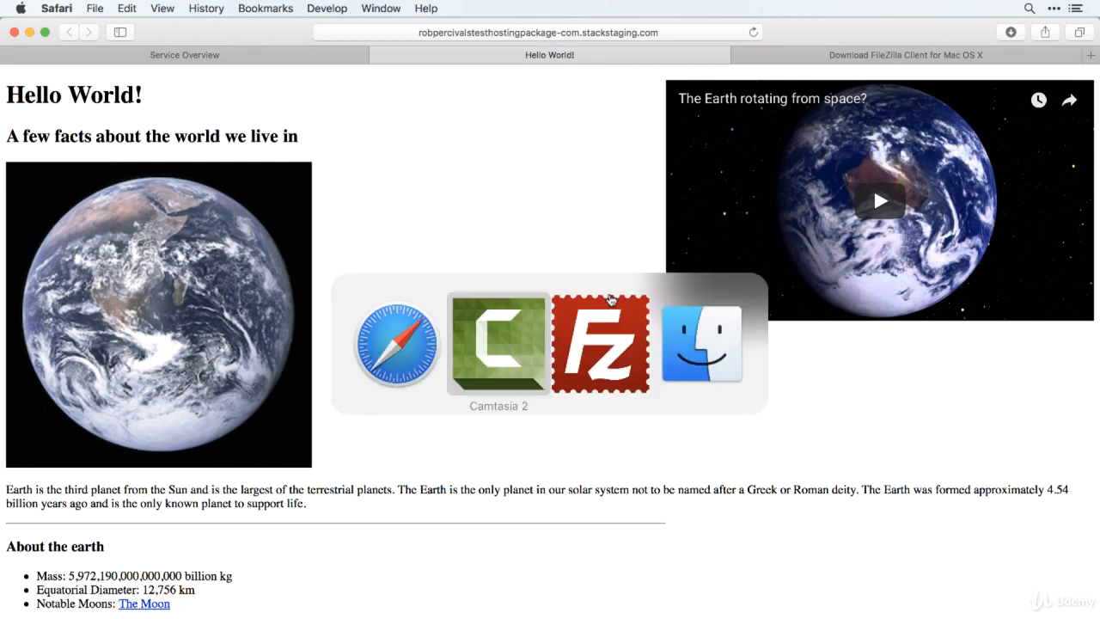
pyautogui.press('super+Tab')
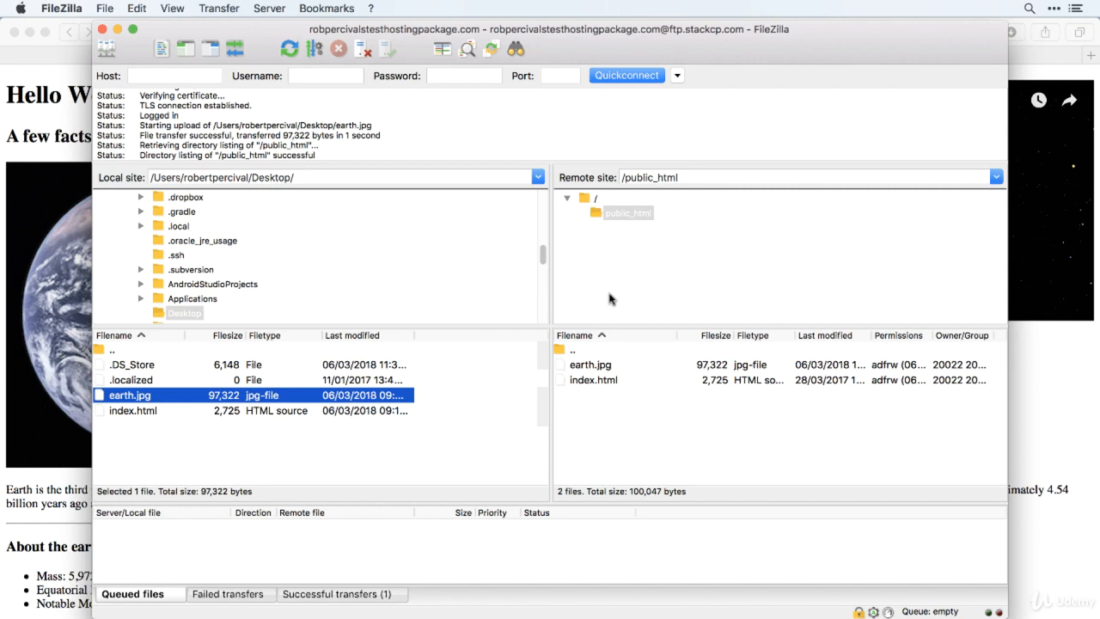
pyautogui.click(605, 381)
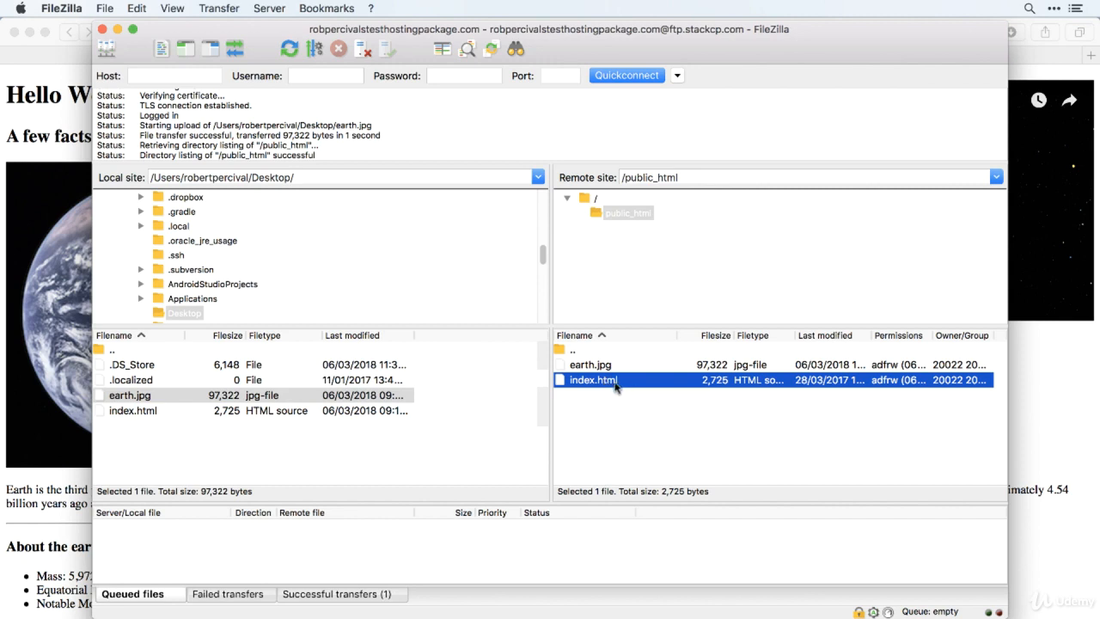
pyautogui.rightClick(615, 386)
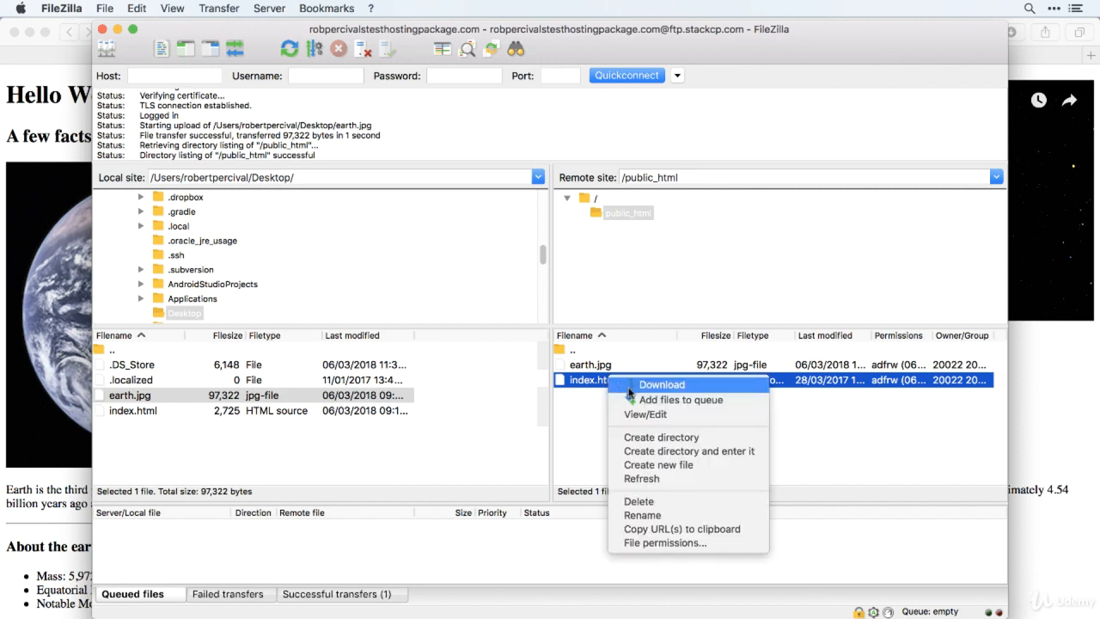
pyautogui.click(678, 415)
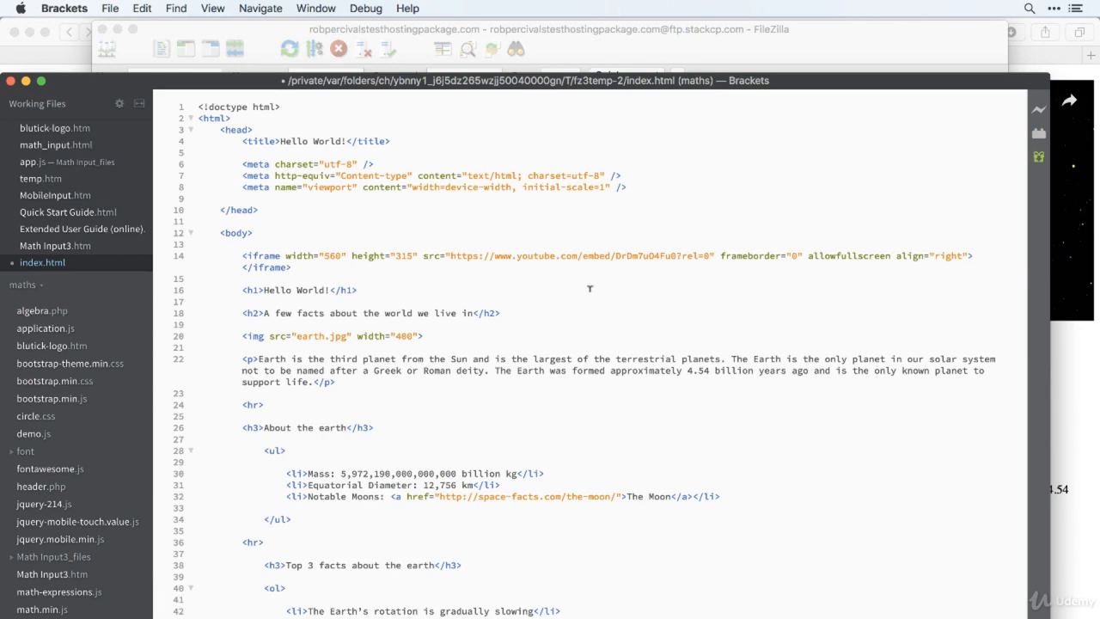
# Change both the page title and the h1 heading in index.html to "Hello Worlds!" and save the file.
pyautogui.scroll(-10, 619, 272)
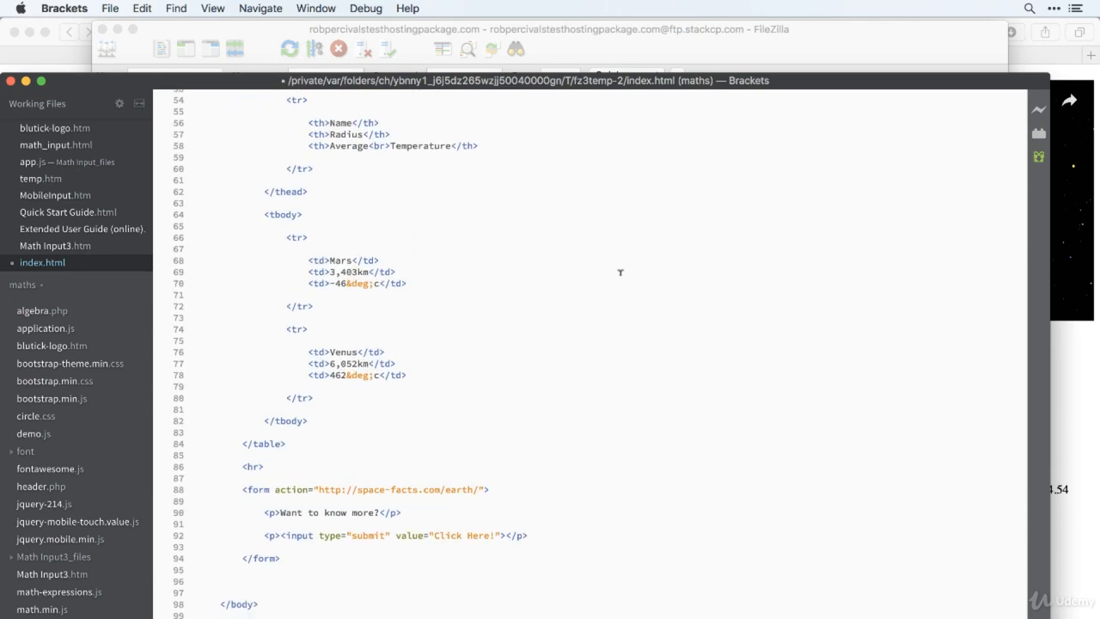
pyautogui.scroll(15, 533, 358)
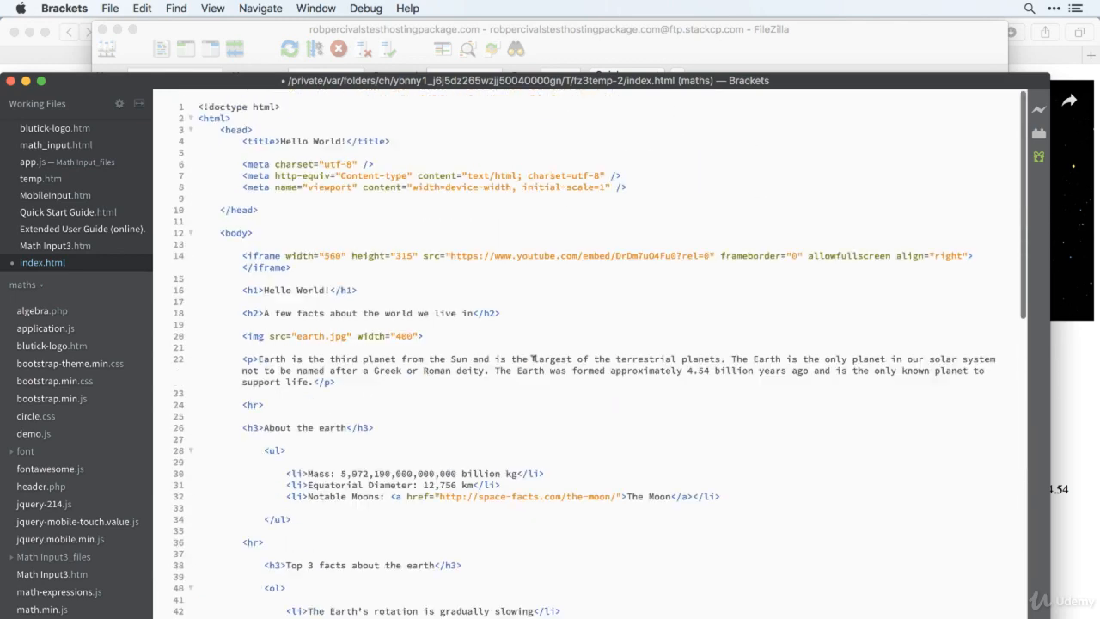
pyautogui.click(344, 141)
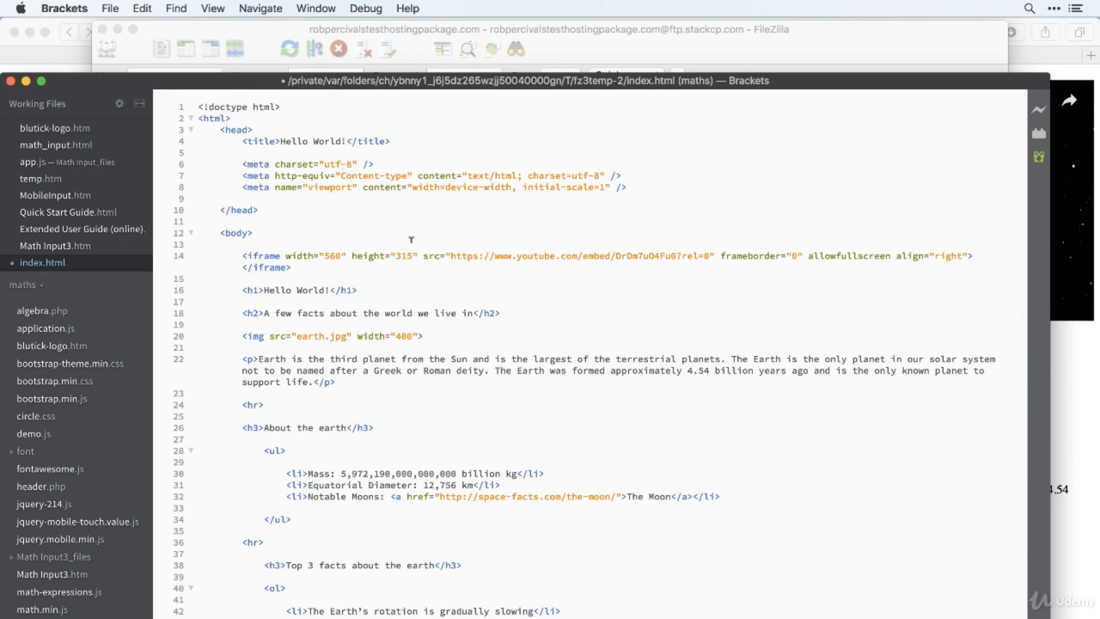
pyautogui.write('s')
pyautogui.click(326, 290)
pyautogui.write('s')
pyautogui.press('super+s')
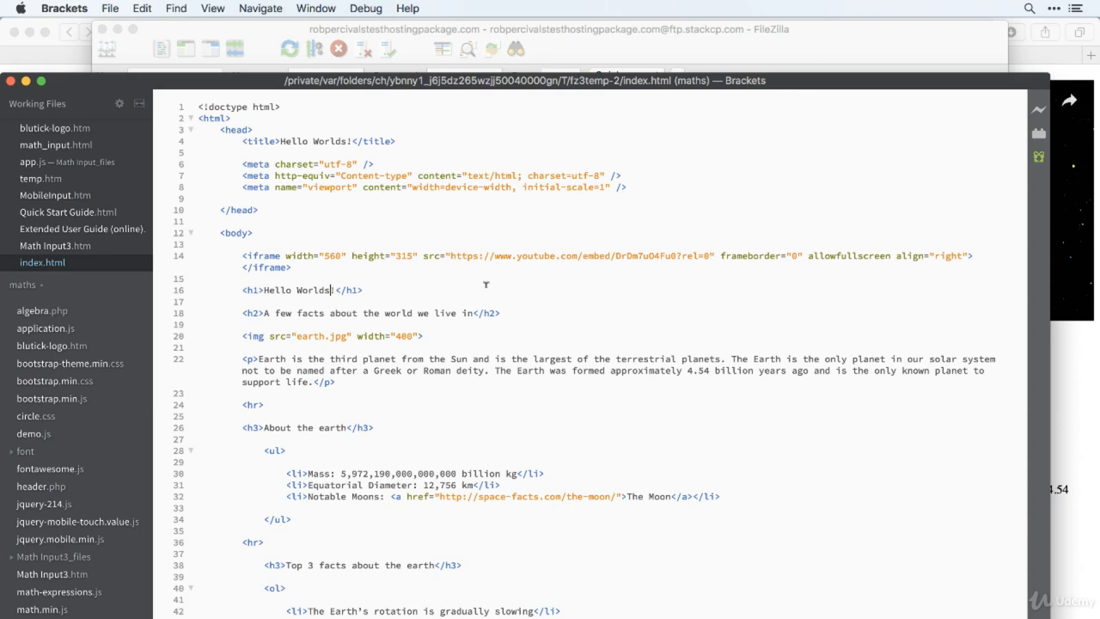
# Switch to FileZilla and upload the changed index.html back to the server, keeping the local copy.
pyautogui.press('super+Tab')
pyautogui.press('super+Tab')
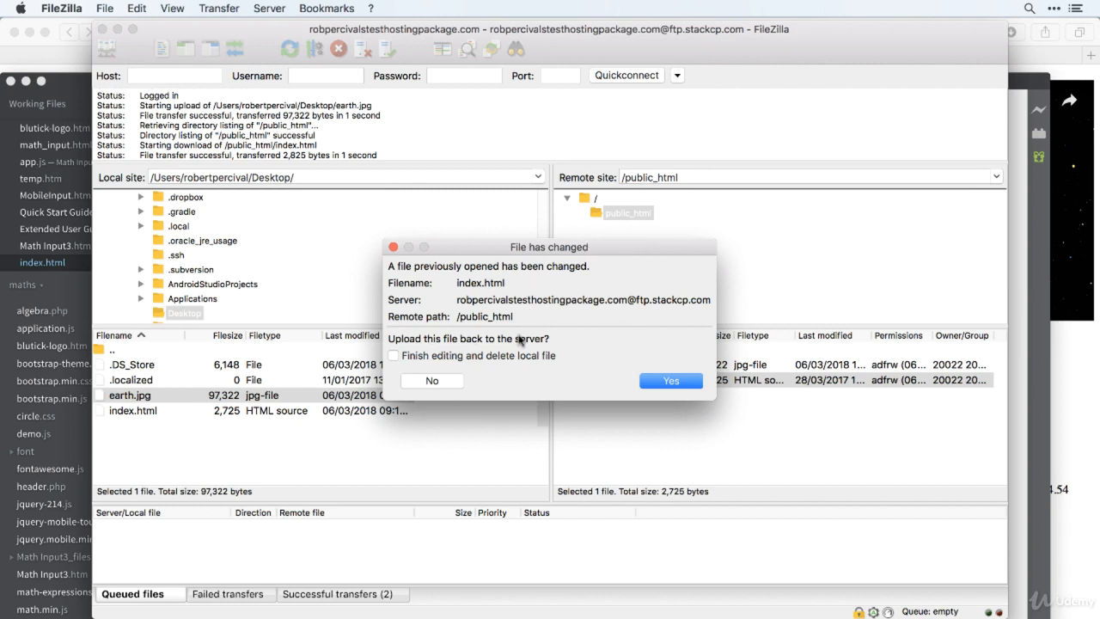
pyautogui.click(672, 386)
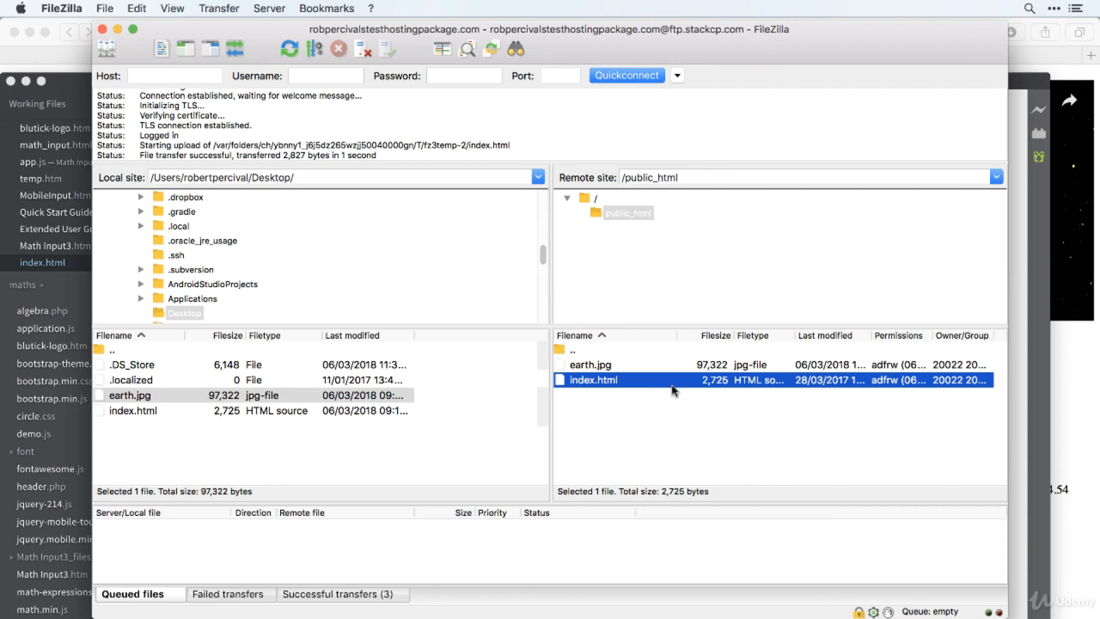
# Switch to Safari, reload the page, and highlight the added "s" in the main heading to check the edit.
pyautogui.press('super+Tab')
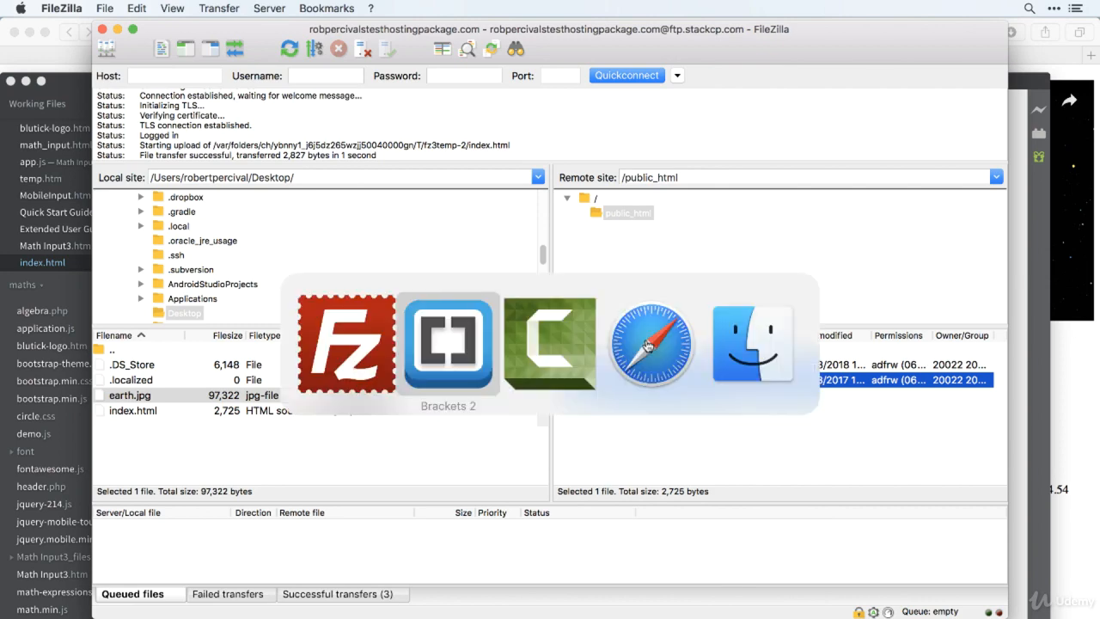
pyautogui.press('super+Tab')
pyautogui.press('super+Tab')
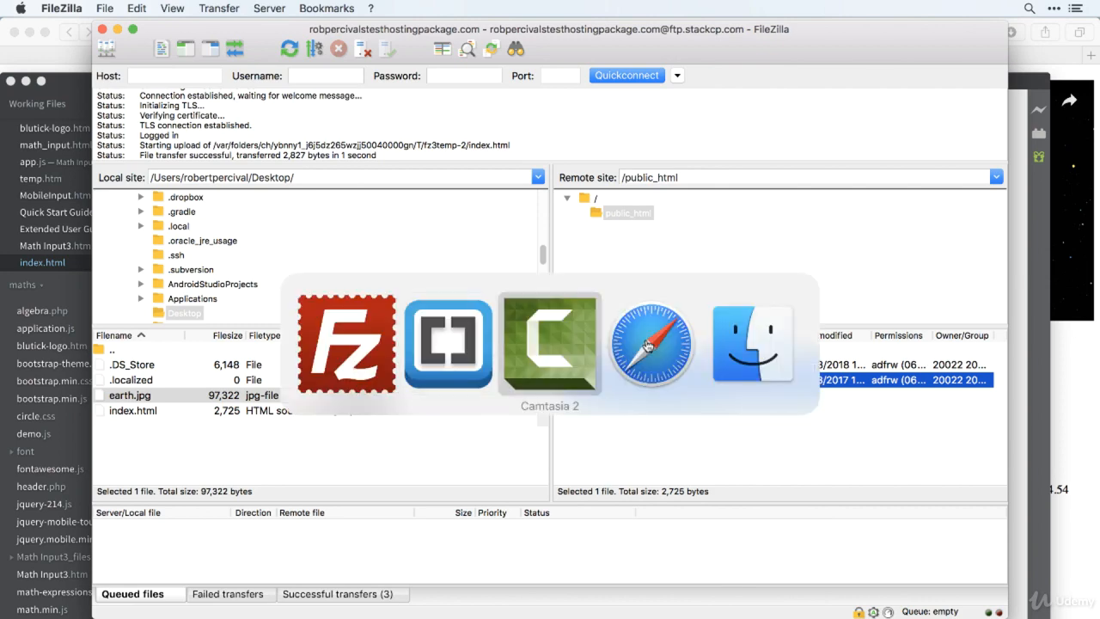
pyautogui.press('super+r')
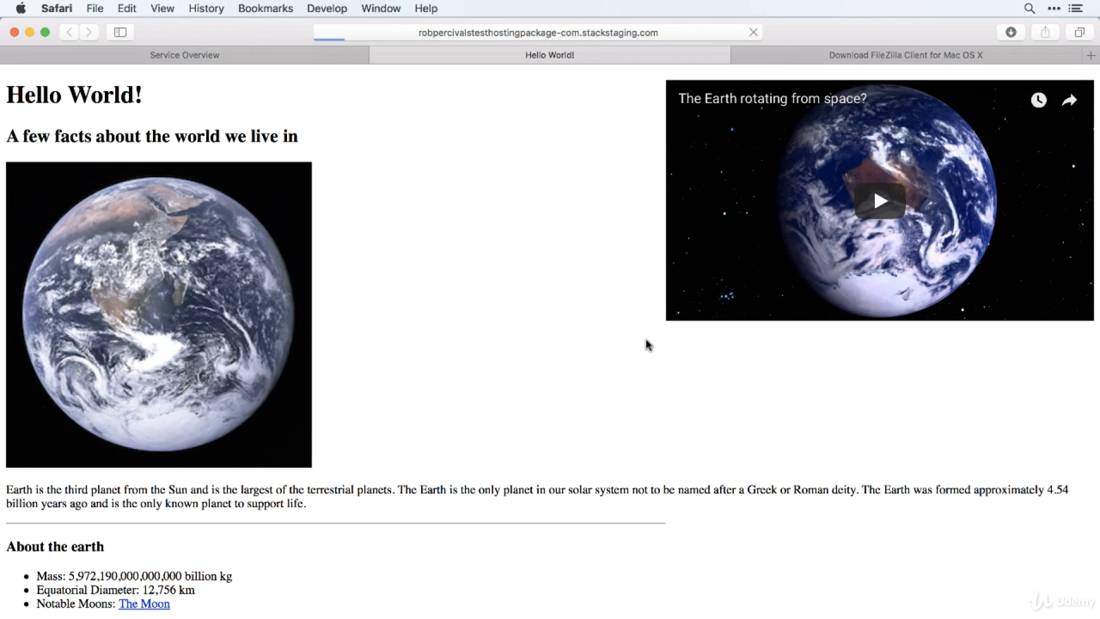
pyautogui.moveTo(135, 94); pyautogui.dragTo(147, 94)
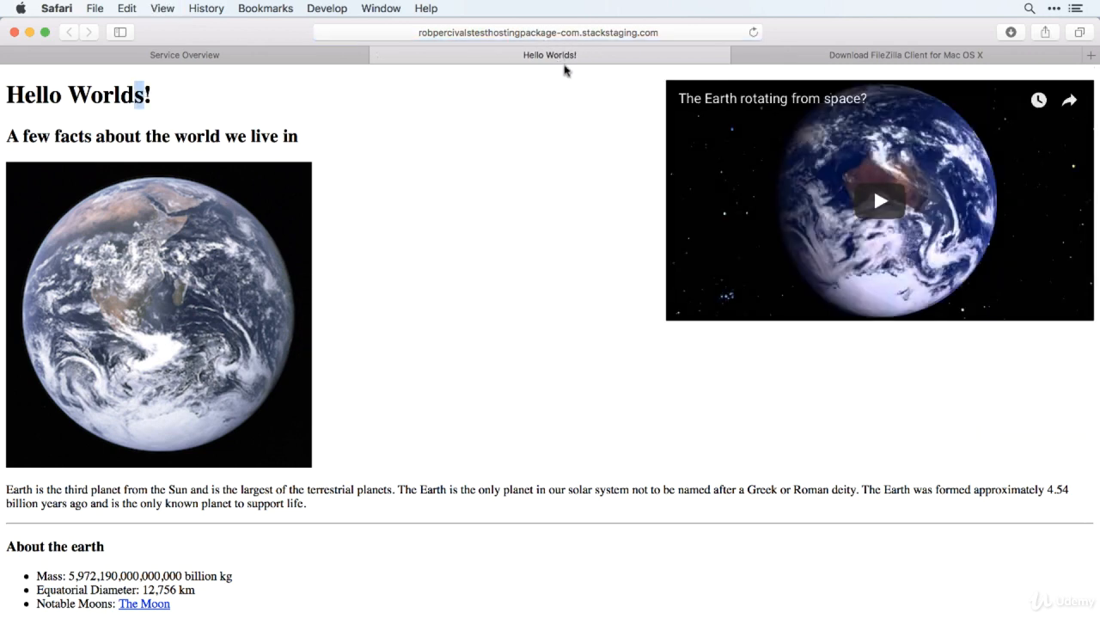
# Return to FileZilla and examine the Download and other file actions offered for the remote index.html, without choosing any.
pyautogui.press('super+Tab')
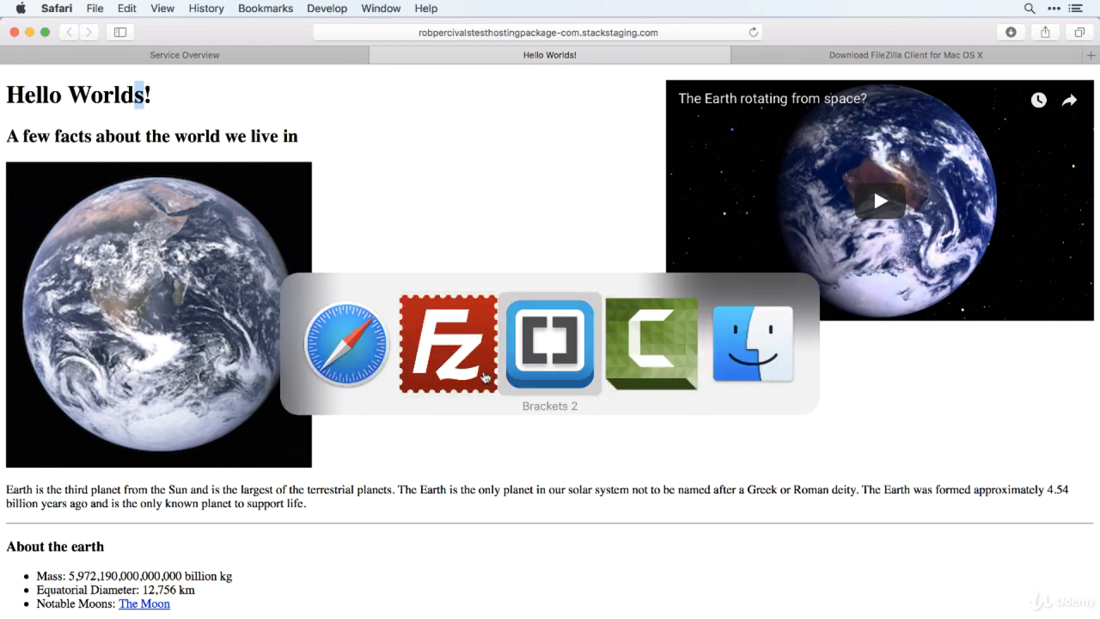
pyautogui.click(453, 374)
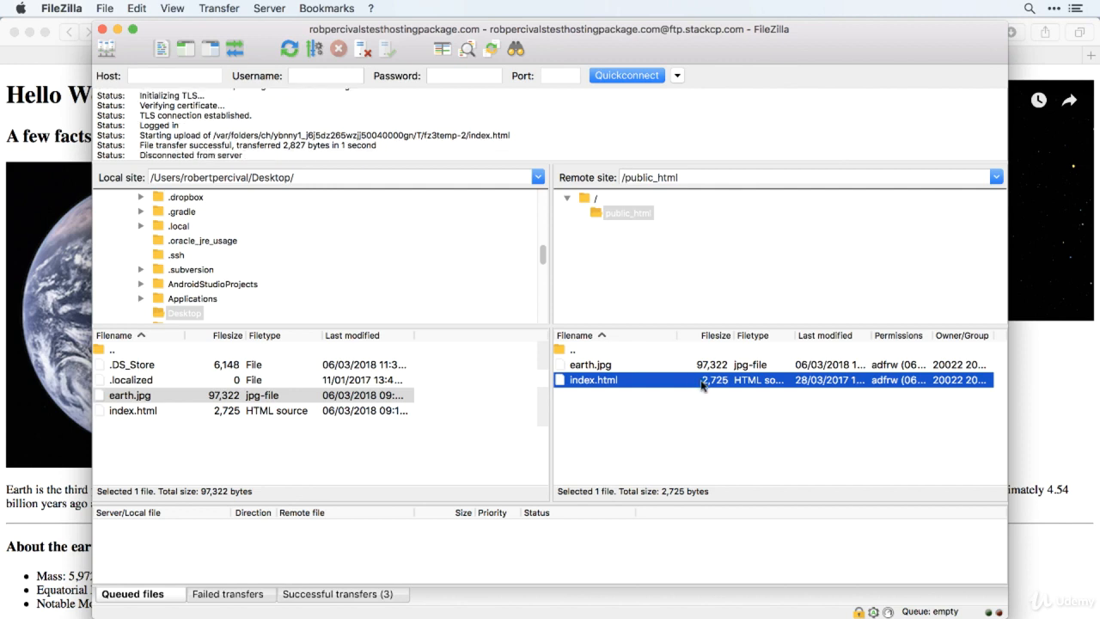
pyautogui.rightClick(702, 384)
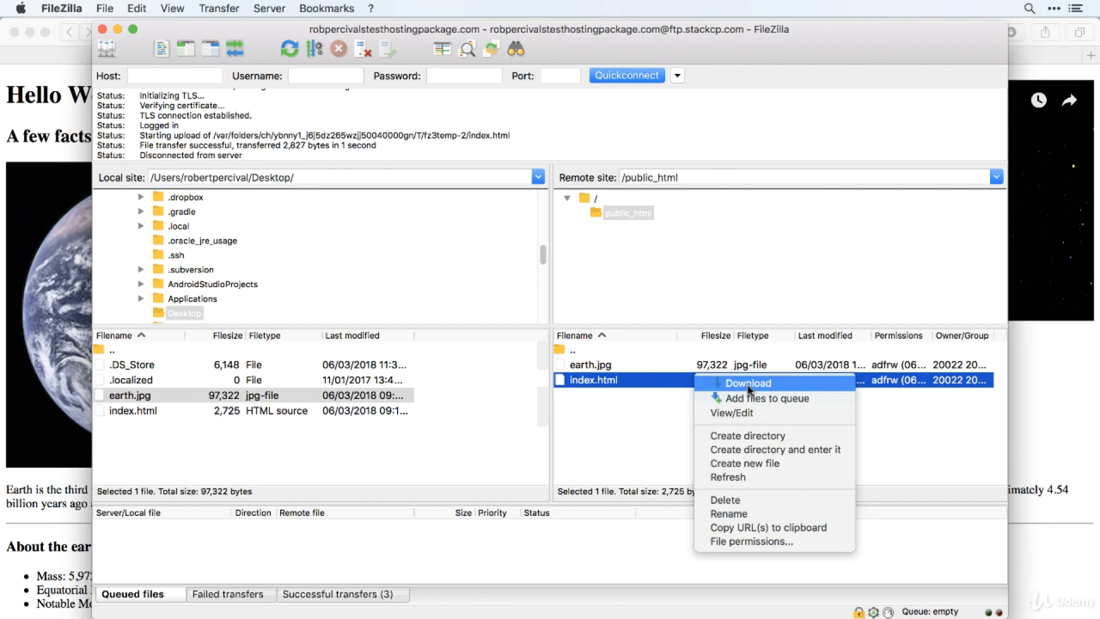
pyautogui.click(335, 436)
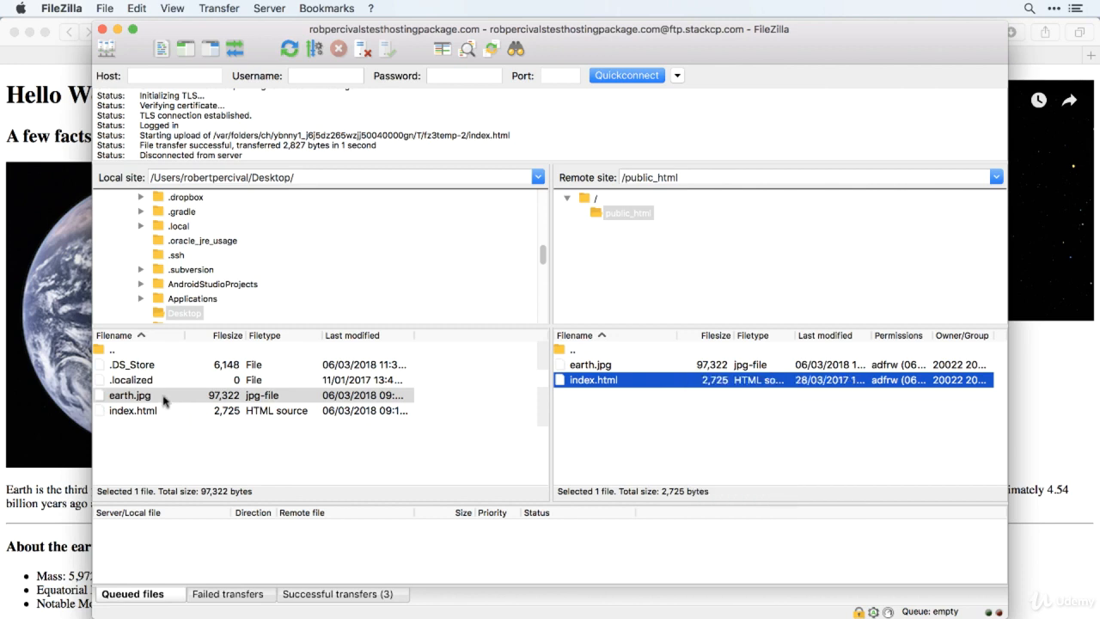